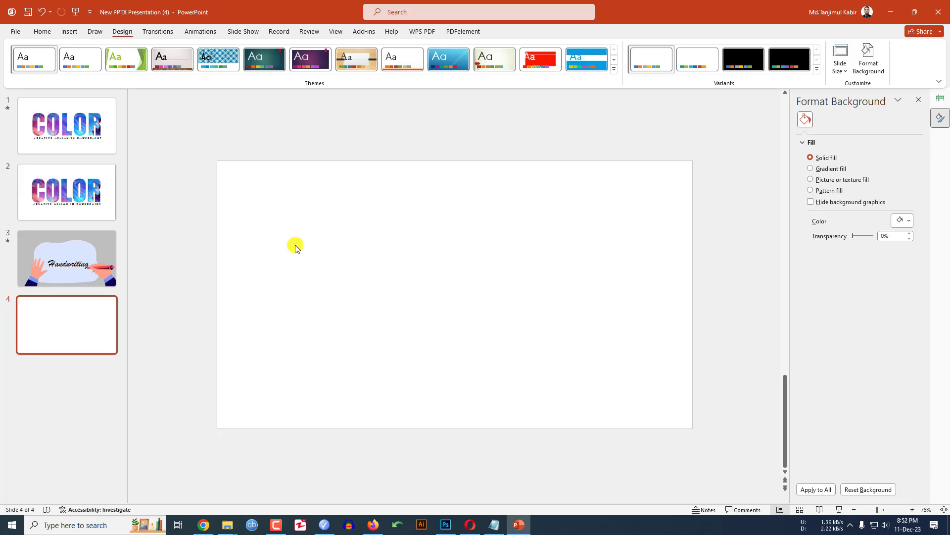
Download the businessman-signing-contract vector from Freepik's 'contract sign' results and show the zip in its folder.
key(alt+Tab)
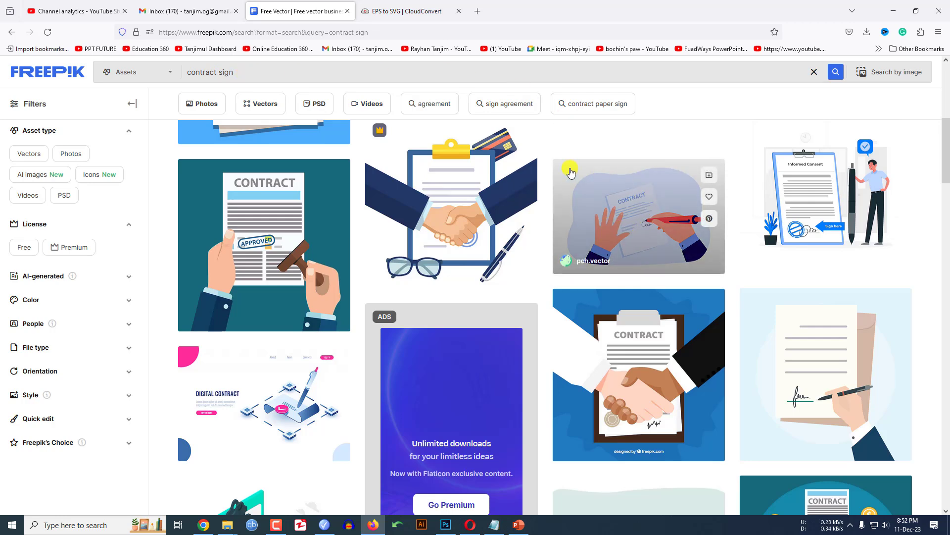
click(618, 214)
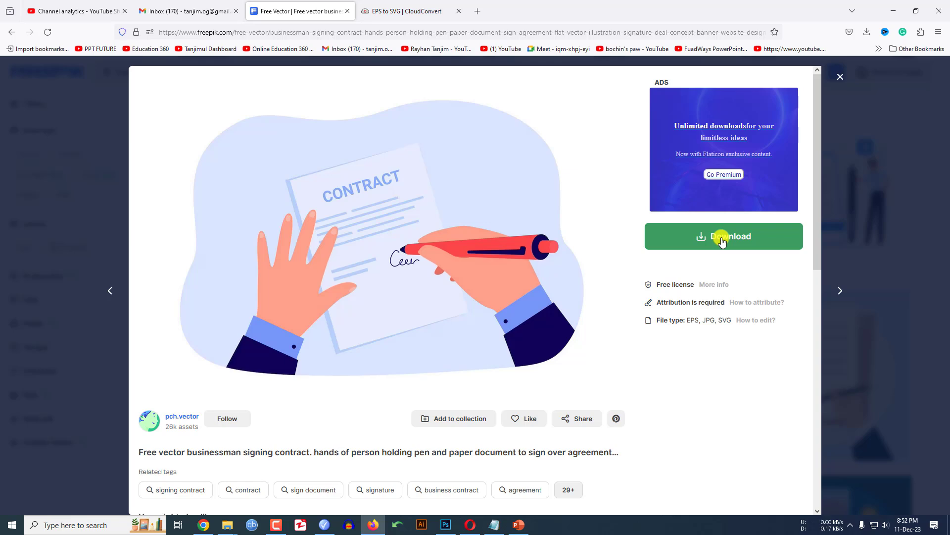
click(722, 239)
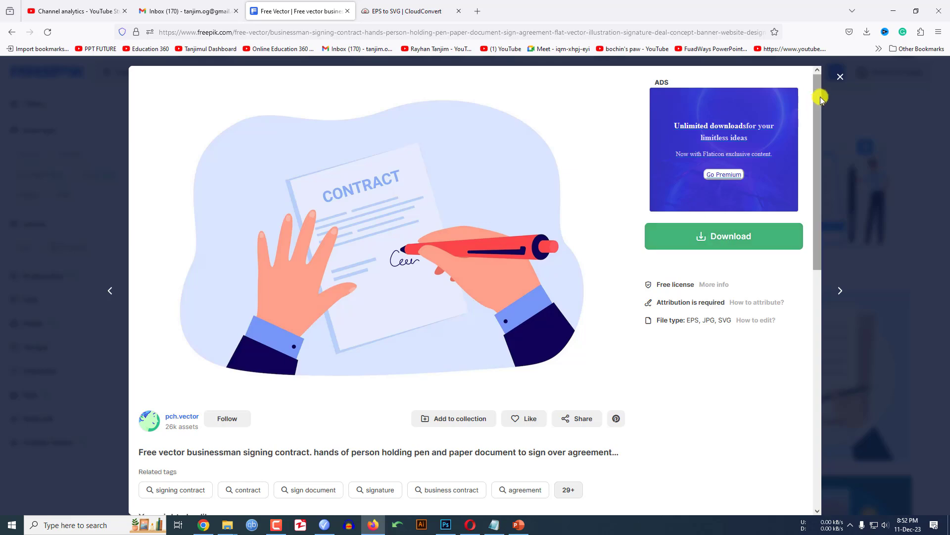
click(867, 32)
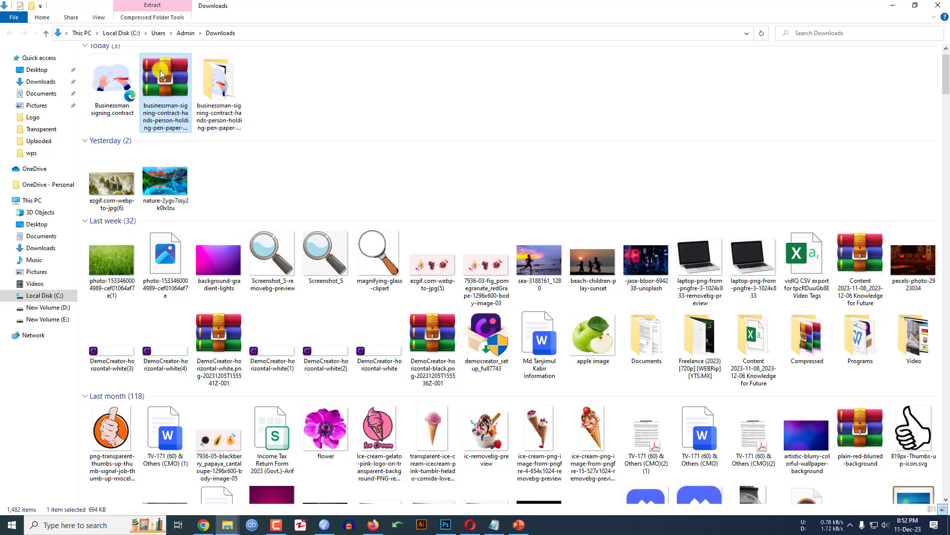
Extract the downloaded zip and open the extracted Businessman signing contract folder.
right_click(160, 70)
click(451, 78)
click(246, 109)
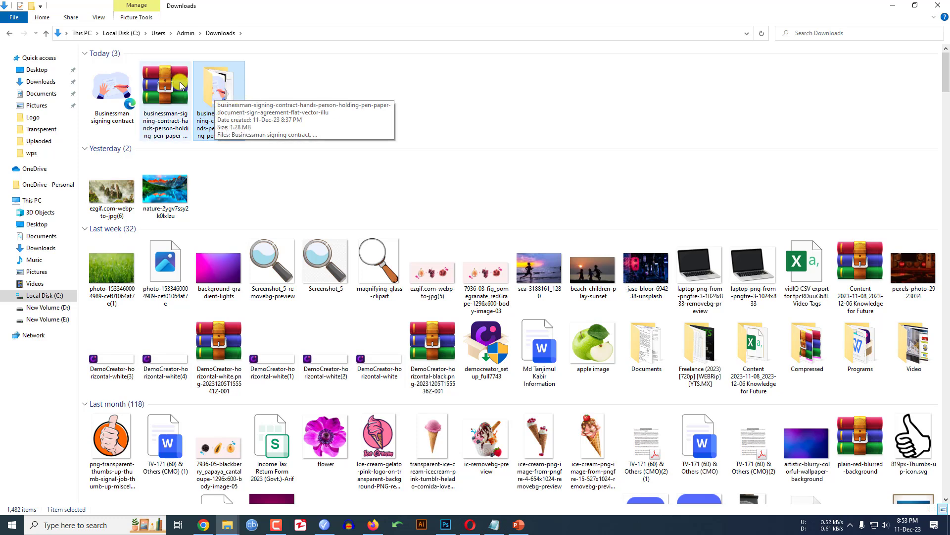
double_click(222, 83)
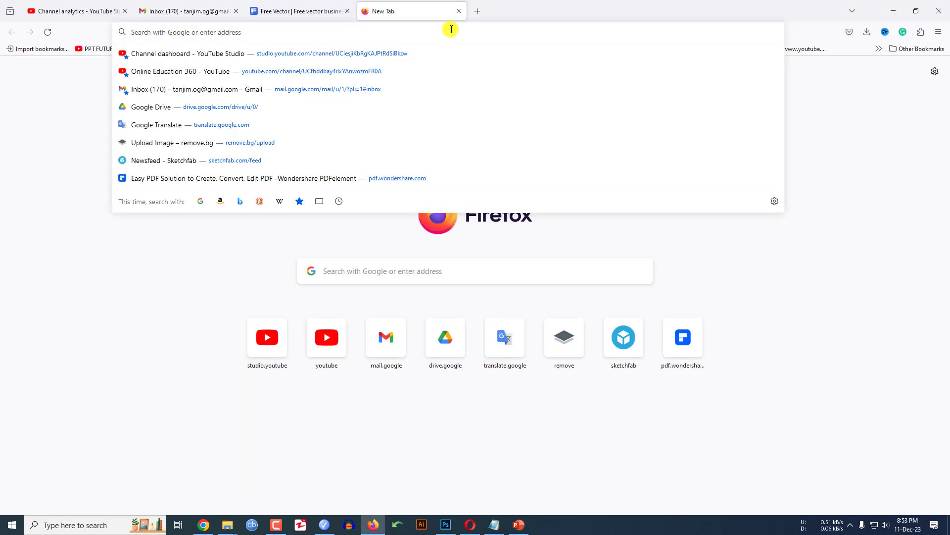
Search Google for 'eps svg' to find an EPS to SVG converter.
text(eps s)
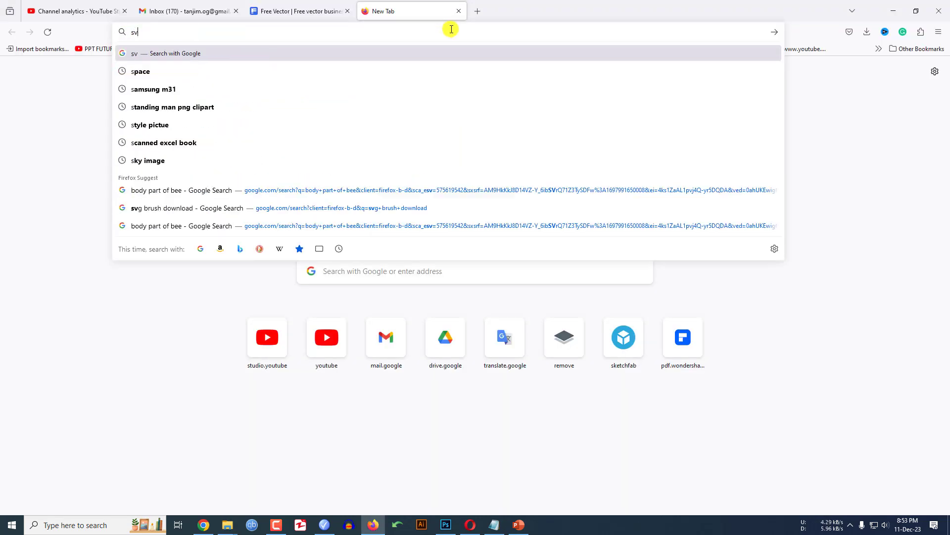
click(237, 72)
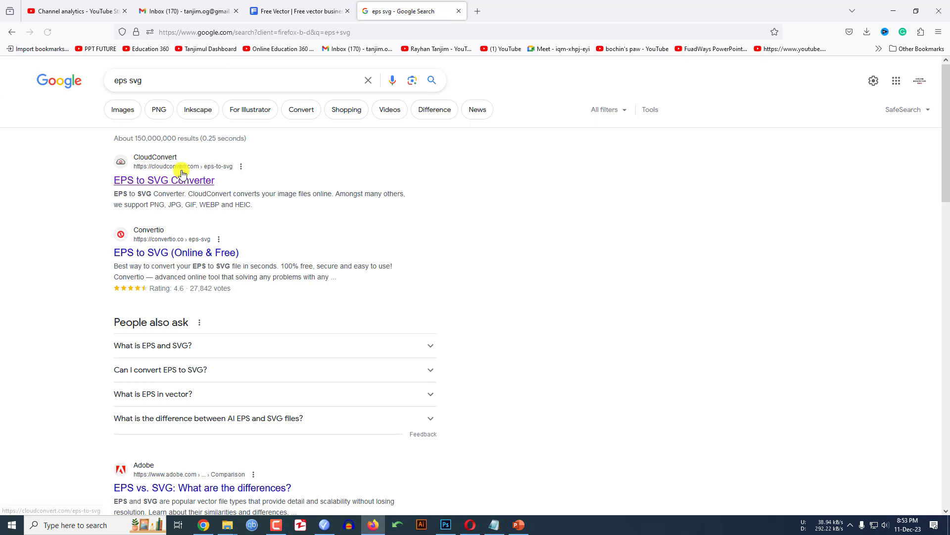
Upload the Businessman signing contract EPS to CloudConvert and convert it to SVG.
click(145, 181)
click(470, 240)
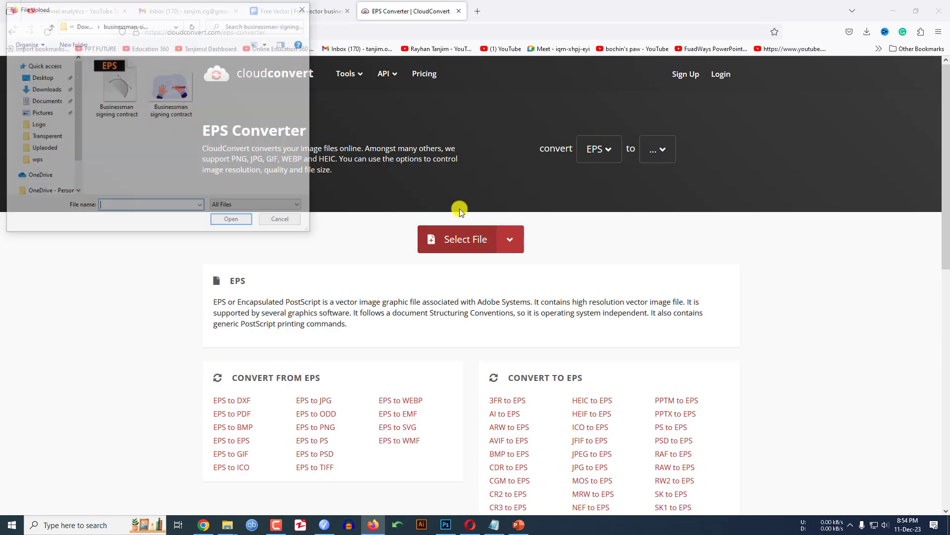
click(114, 93)
click(233, 221)
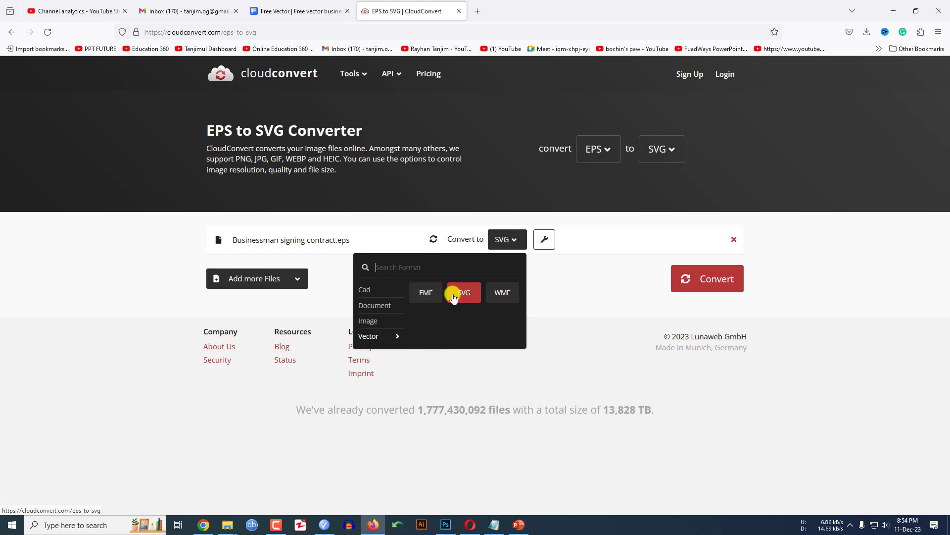
click(453, 297)
click(706, 279)
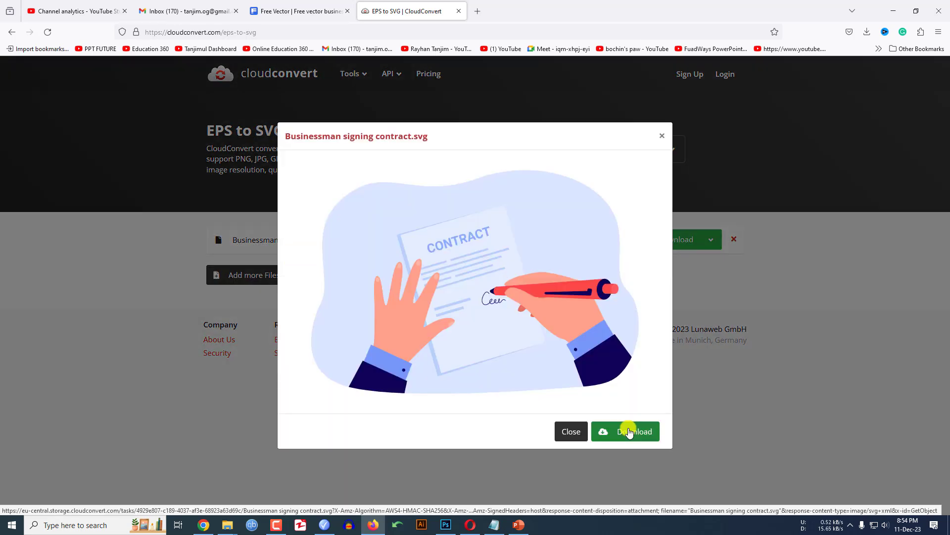
Download the converted SVG and drag it onto the blank fourth slide.
click(625, 430)
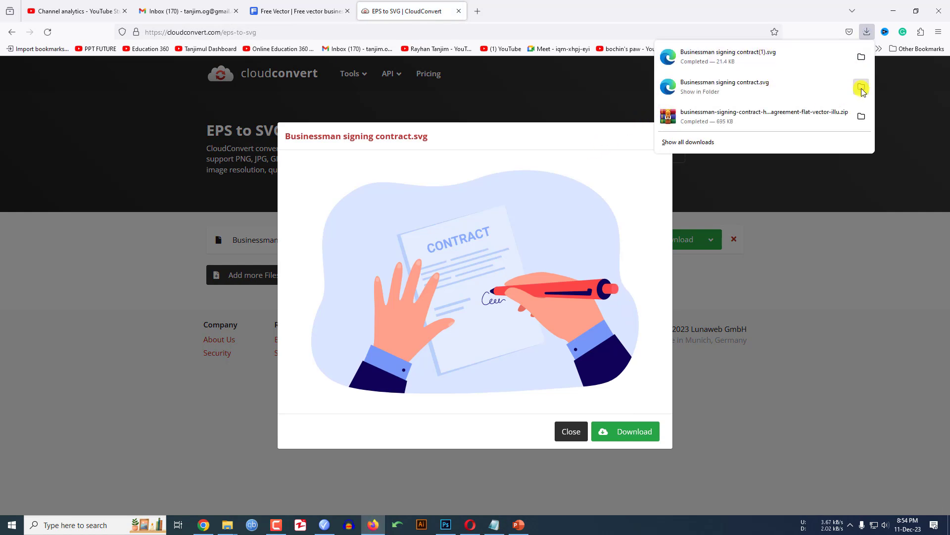
click(862, 56)
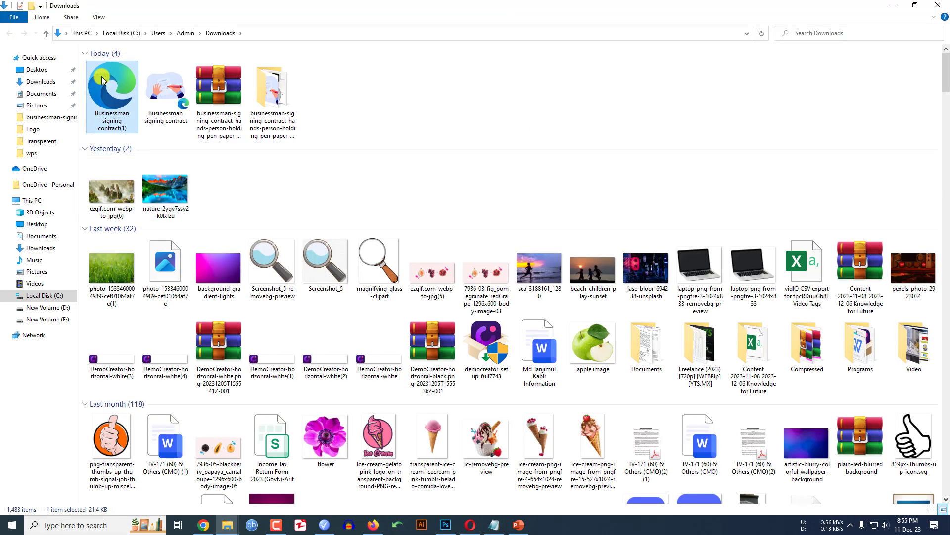
drag(103, 81, 452, 303)
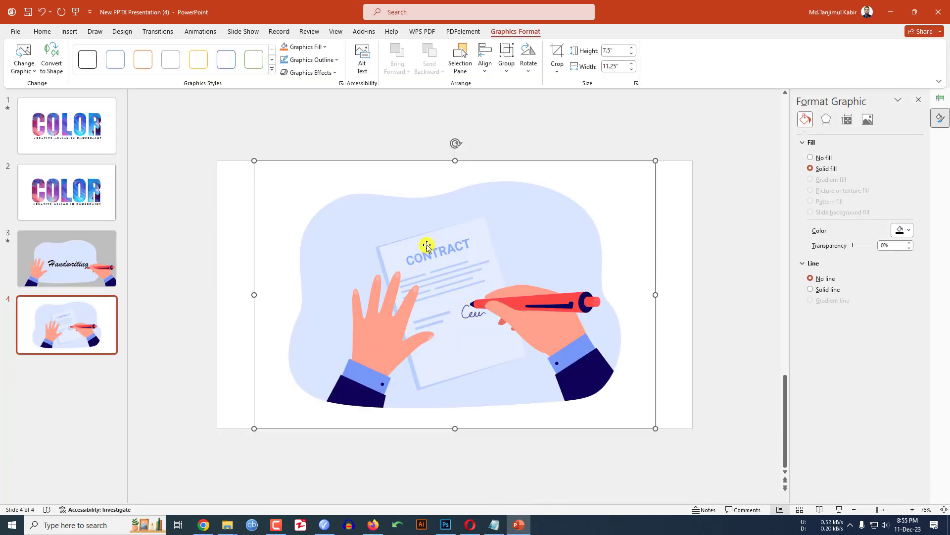
Convert the SVG illustration into editable shapes and ungroup it.
key(ctrl+shift+g)
right_click(543, 259)
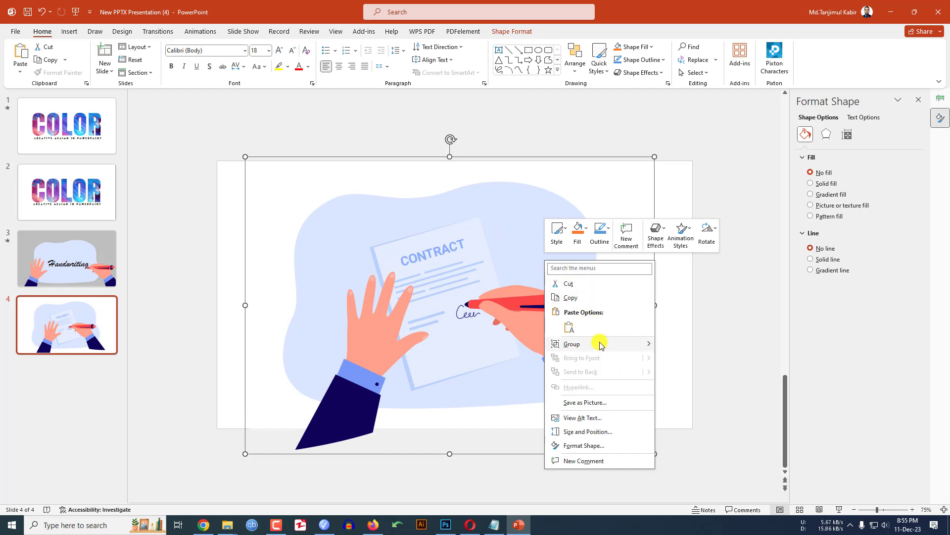
mouse_move(600, 343)
click(685, 374)
Delete the contract paper shape from the illustration.
click(426, 257)
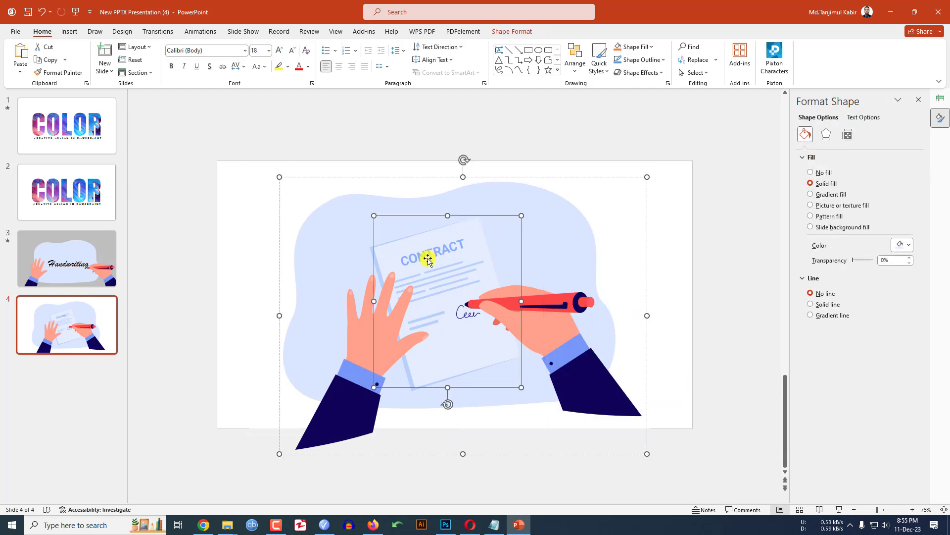
drag(427, 257, 467, 256)
key(Escape)
click(453, 258)
key(Delete)
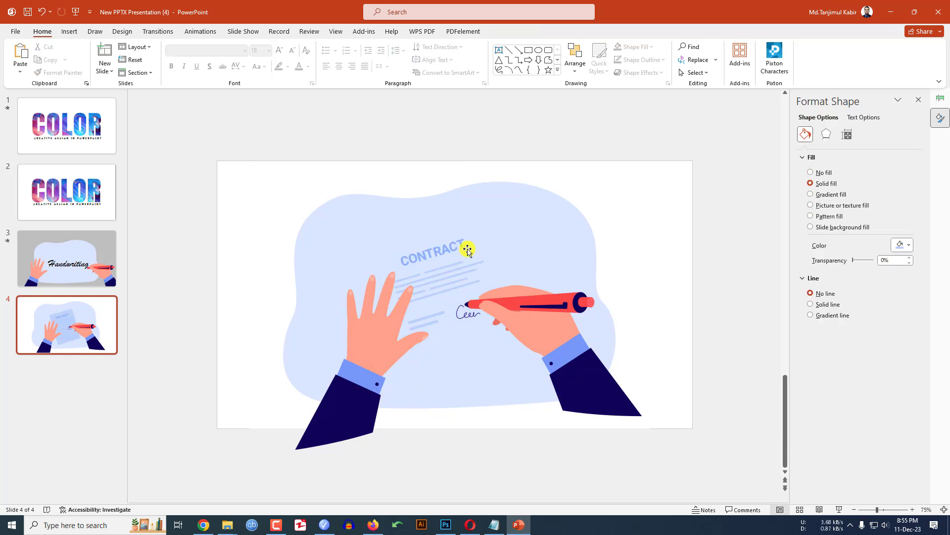
Ungroup the remaining backdrop group into separate pieces.
click(467, 250)
click(434, 249)
scroll(425, 248, down, 3)
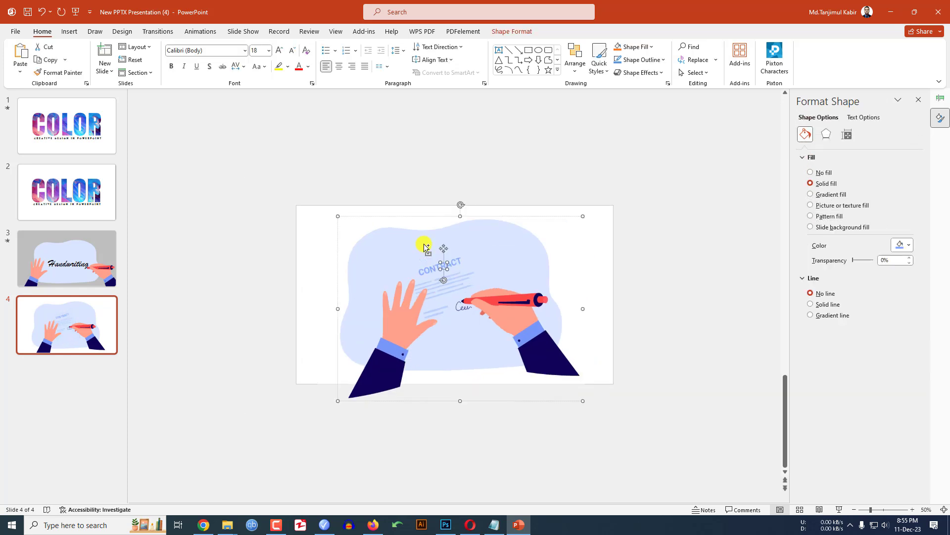
click(475, 275)
right_click(475, 273)
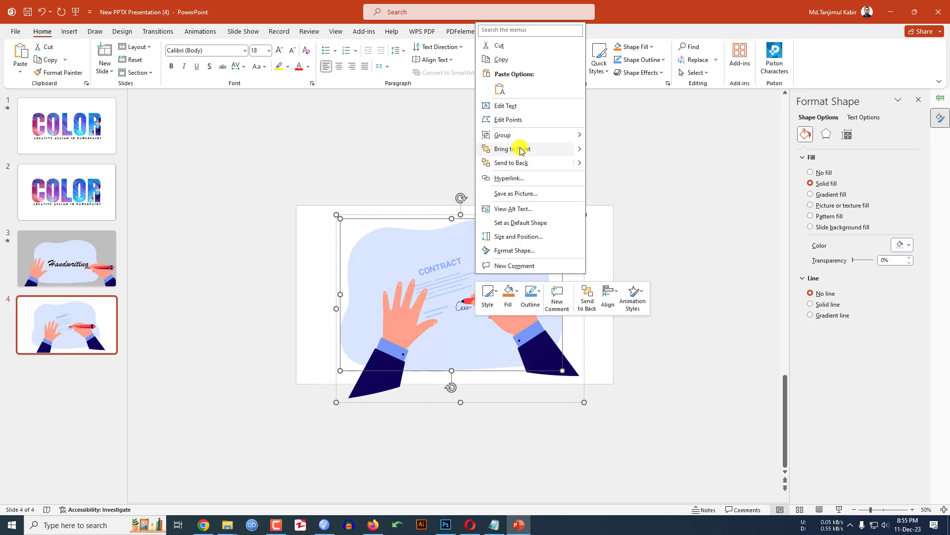
mouse_move(535, 135)
click(614, 165)
Delete the CONTRACT text and its lines.
click(503, 195)
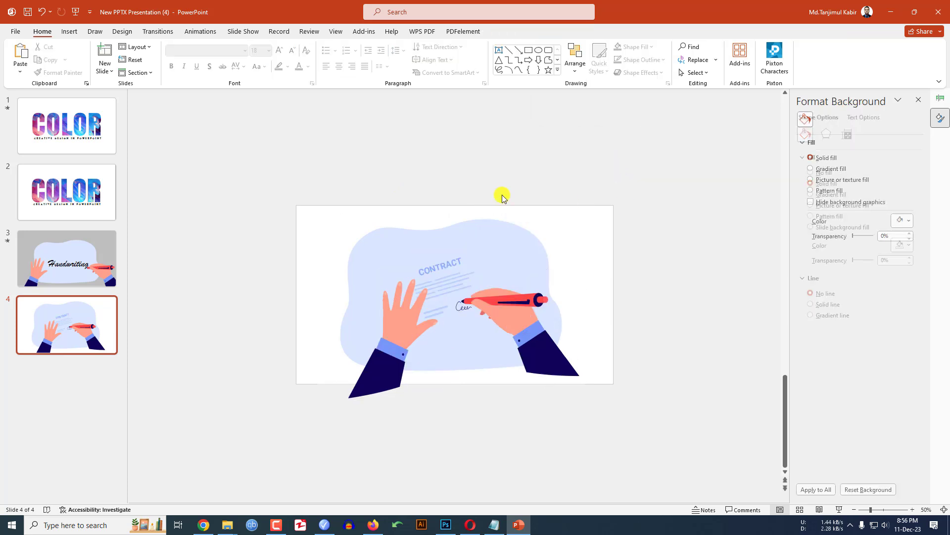
drag(371, 192, 483, 288)
key(Delete)
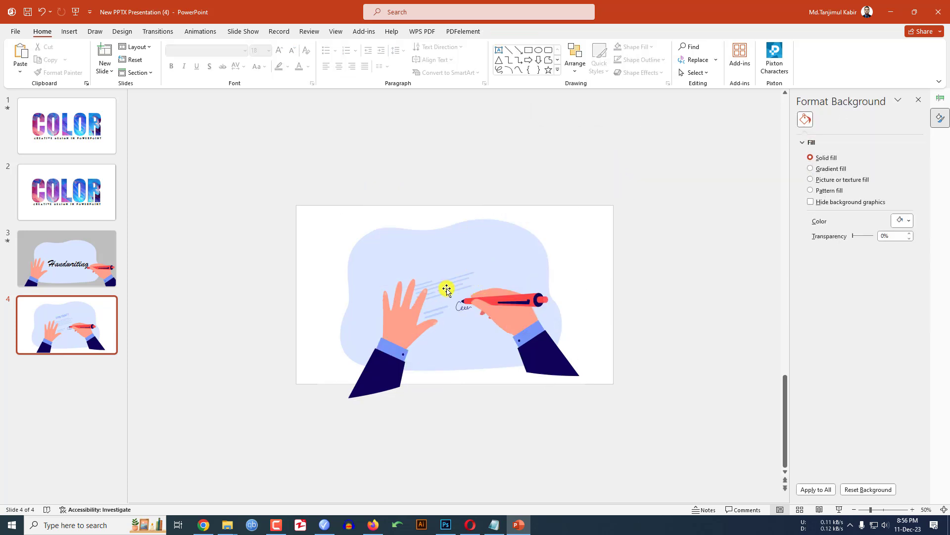
Delete the signature scribble at the pen tip and the speed lines beside the left hand.
click(452, 280)
click(464, 307)
scroll(475, 313, up, 5)
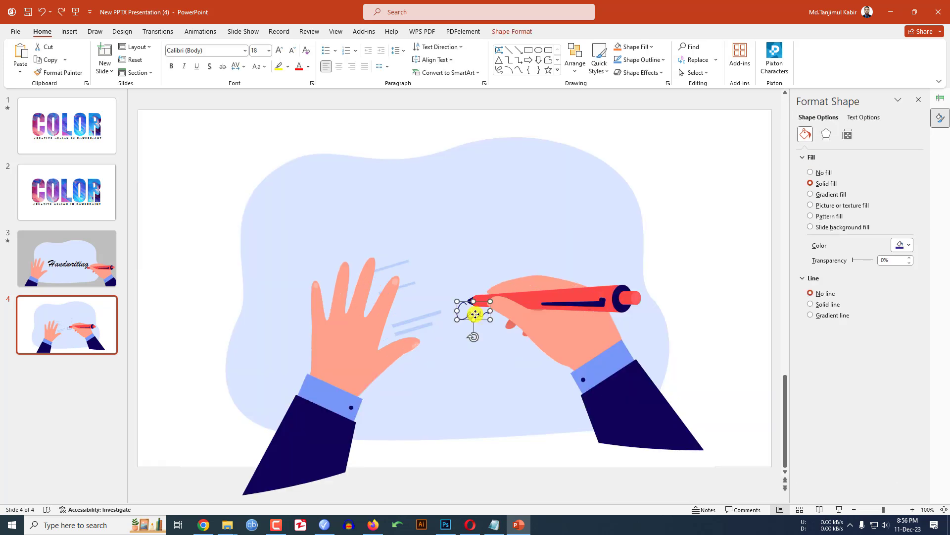
key(Delete)
click(423, 319)
key(Delete)
scroll(507, 262, down, 5)
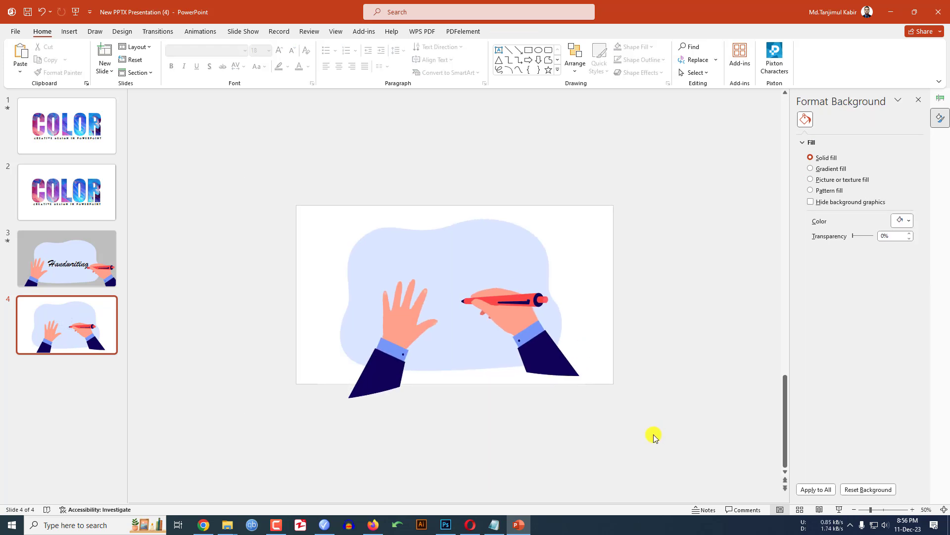
Group the pen hand with the right arm, and the left hand with the left arm.
drag(633, 429, 436, 218)
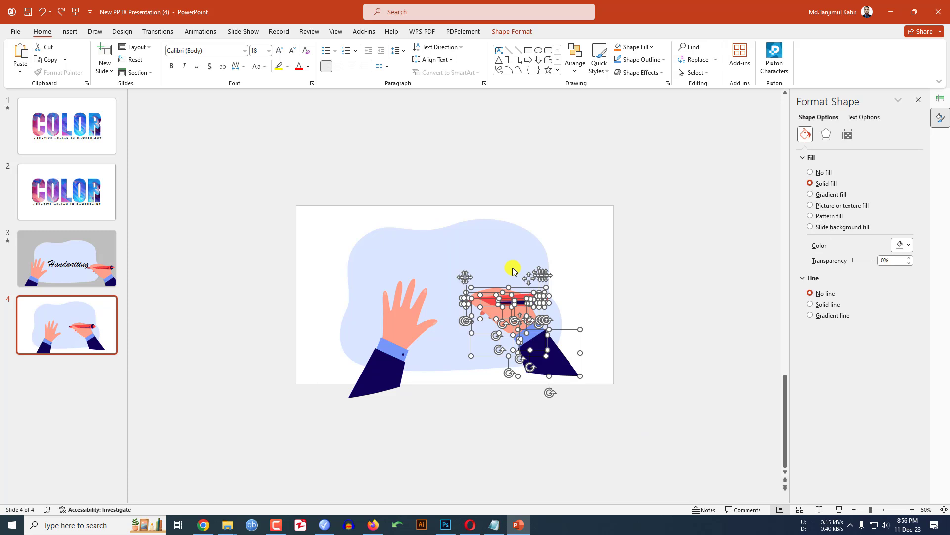
key(ctrl+g)
drag(252, 173, 455, 438)
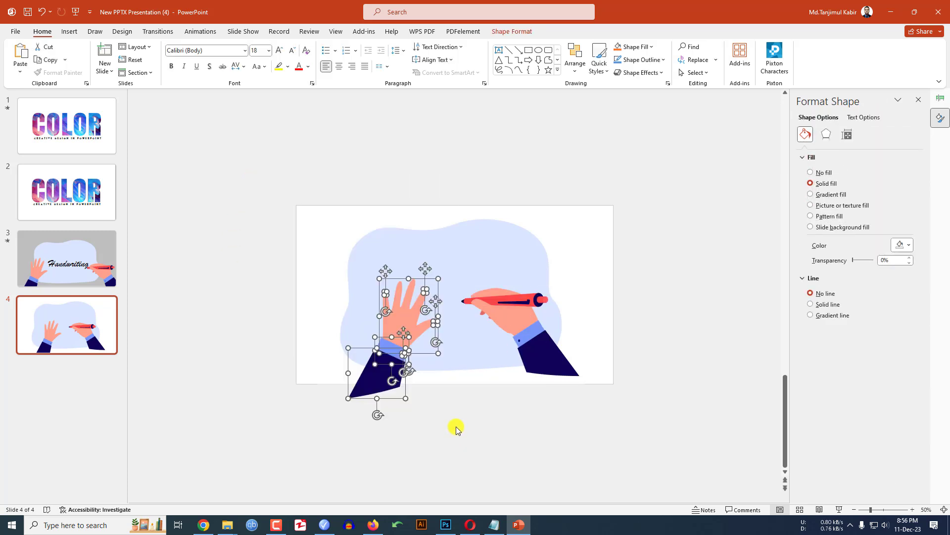
key(ctrl+g)
scroll(511, 386, up, 3)
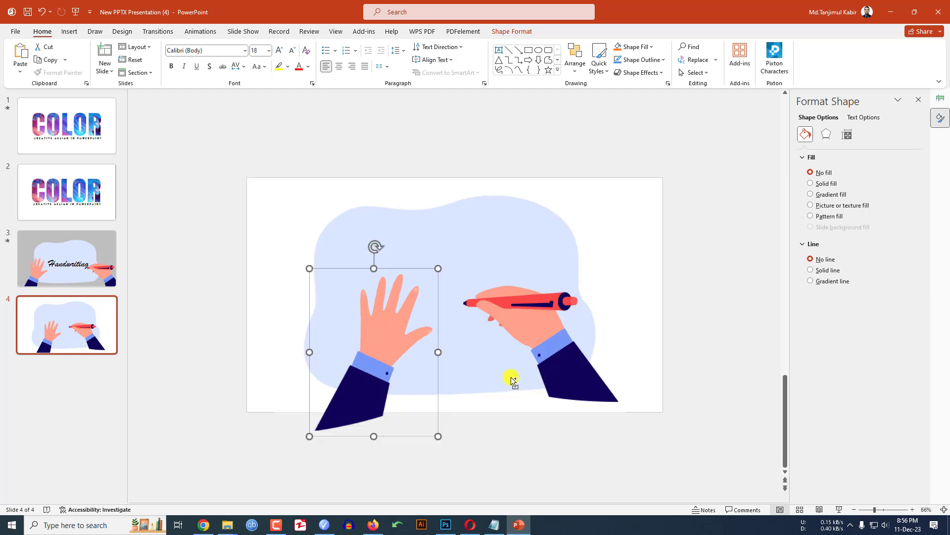
Give the slide a light grey background and delete the white image behind the artwork.
click(118, 33)
click(866, 62)
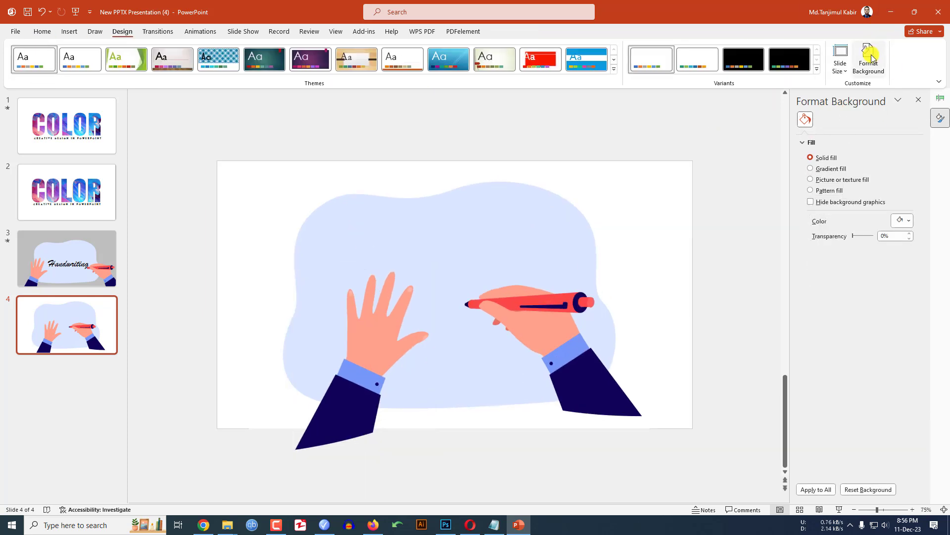
click(902, 221)
click(866, 272)
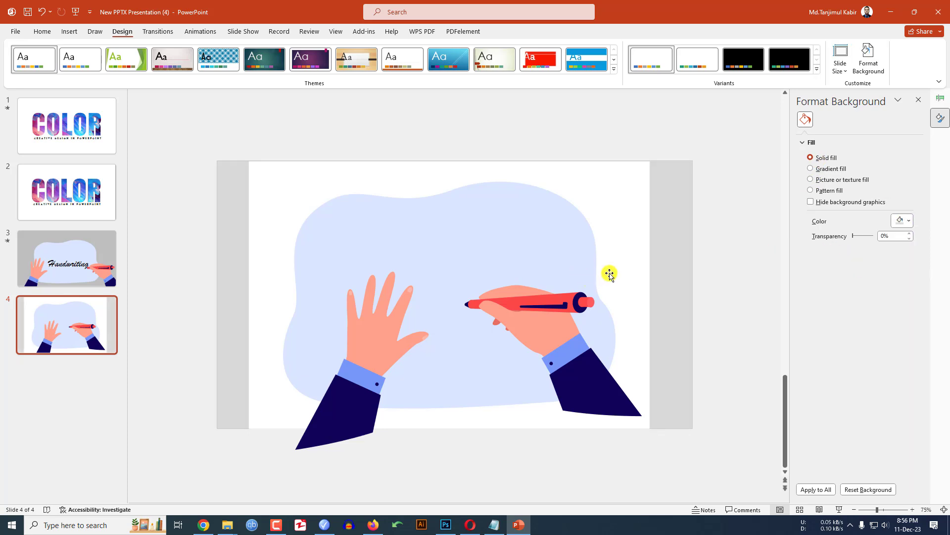
click(636, 204)
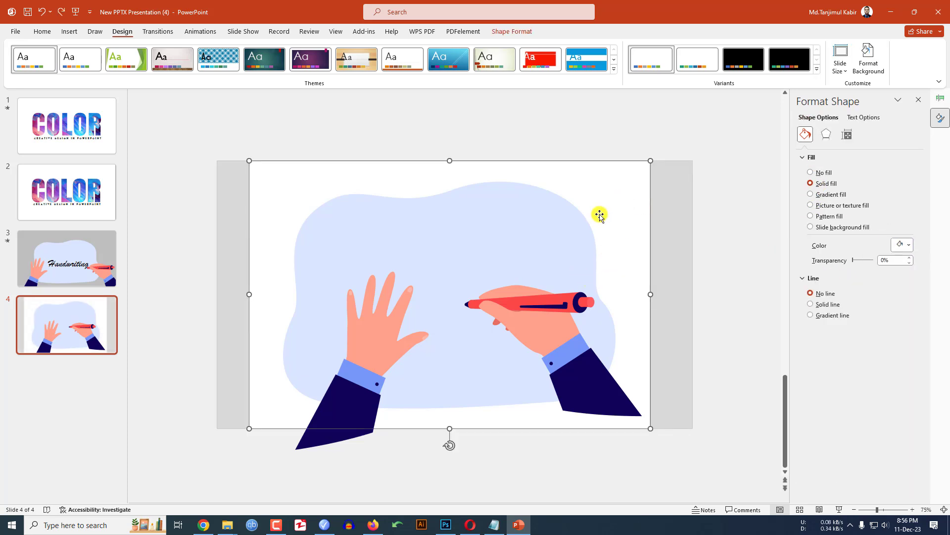
key(Delete)
Move the left hand down-left and the pen hand right to spread them apart.
click(364, 382)
drag(364, 381, 311, 405)
drag(556, 354, 638, 381)
Draw a text box between the hands containing 'Handwriting'.
click(69, 32)
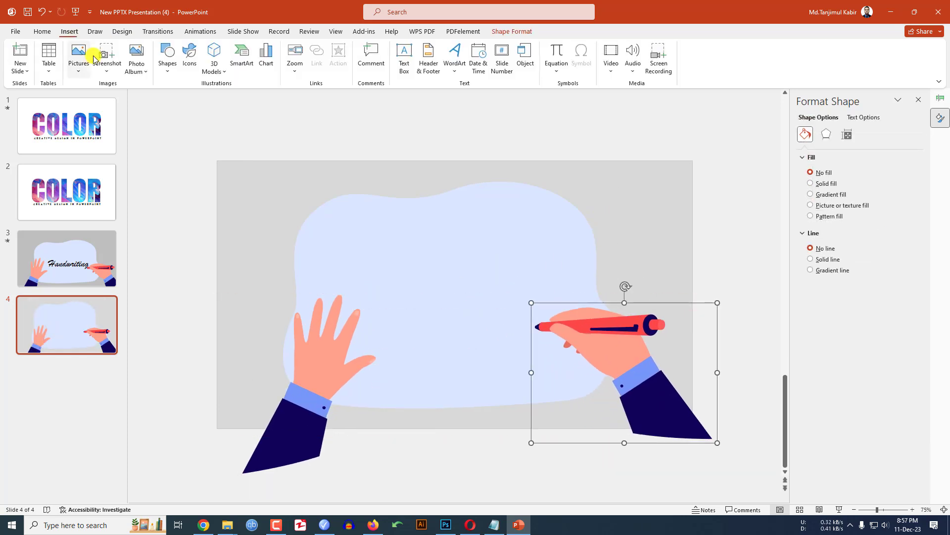
click(168, 59)
click(165, 99)
drag(374, 309, 524, 350)
text(Handwriting)
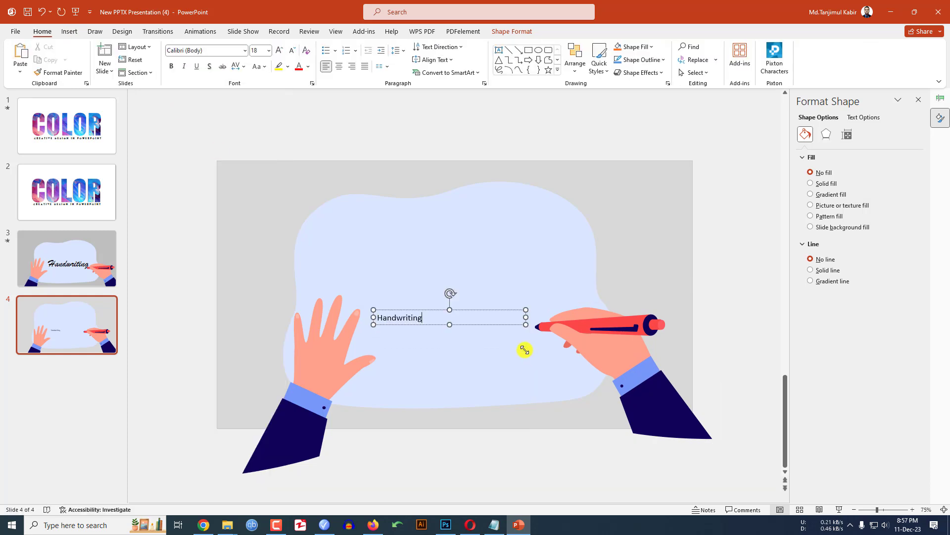
Format the text in Brush Script MT at size 88.
key(ctrl+a)
click(220, 50)
text(Bru)
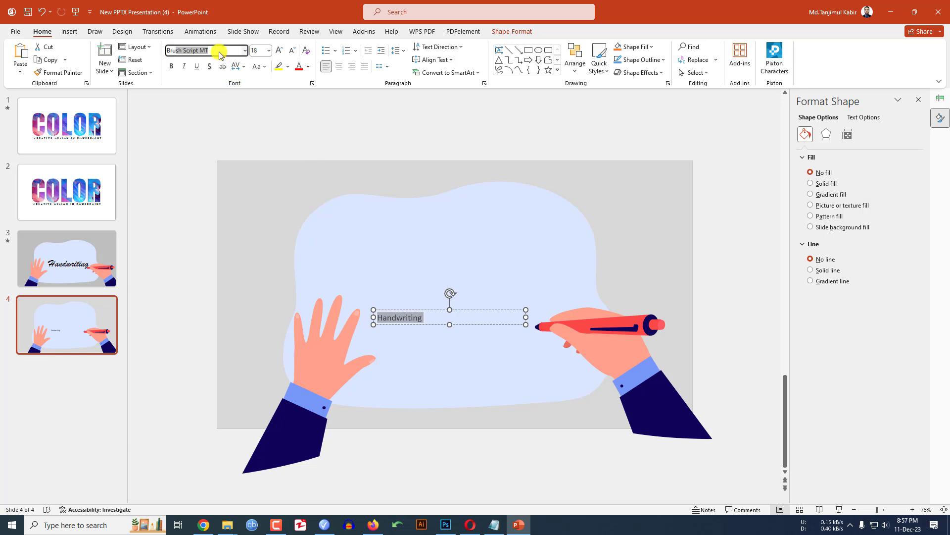
key(Tab)
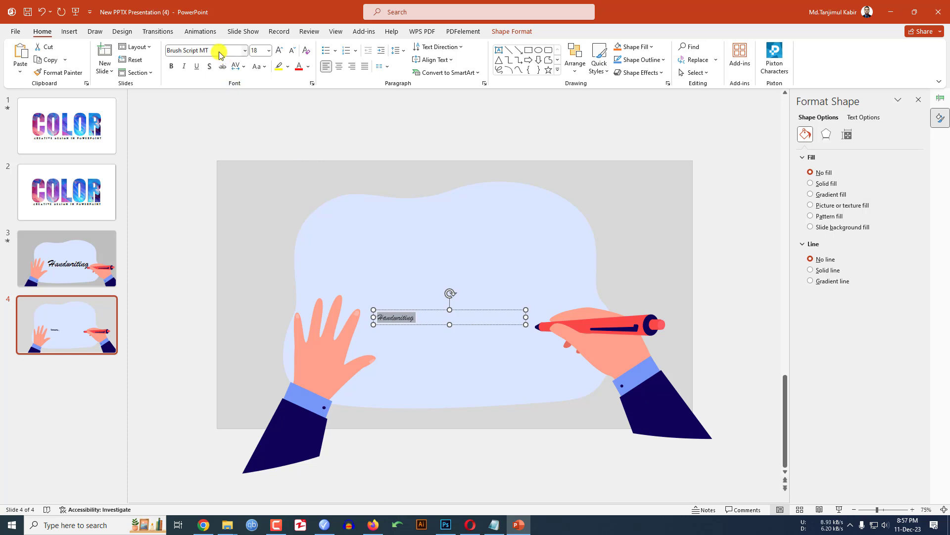
text(88)
key(Return)
Widen the text box to one line, nudge it up-left, and send it behind the pen.
drag(536, 364, 580, 364)
drag(502, 305, 491, 295)
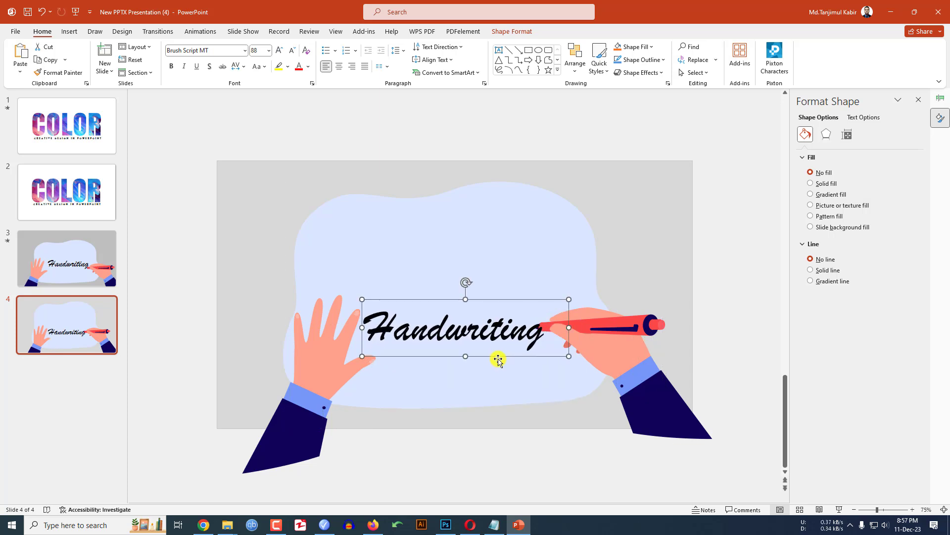
right_click(527, 357)
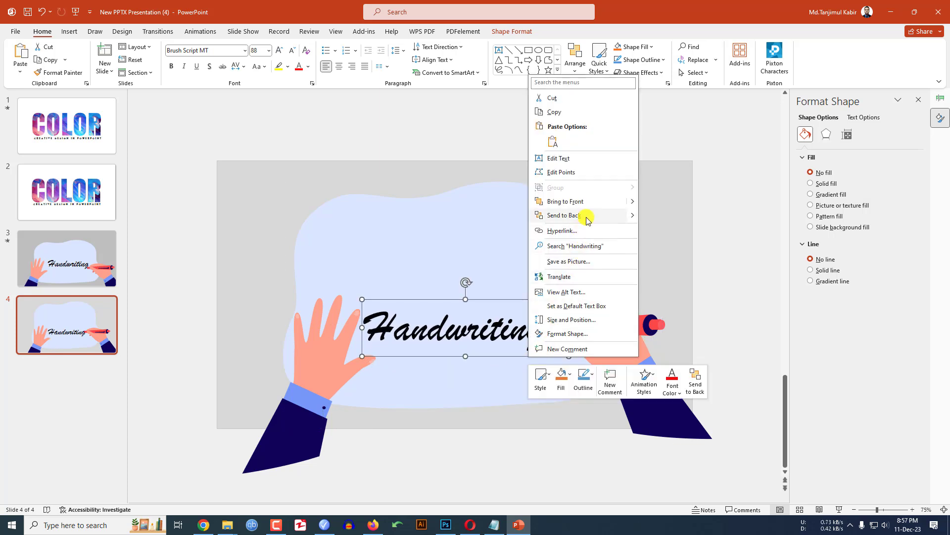
click(656, 228)
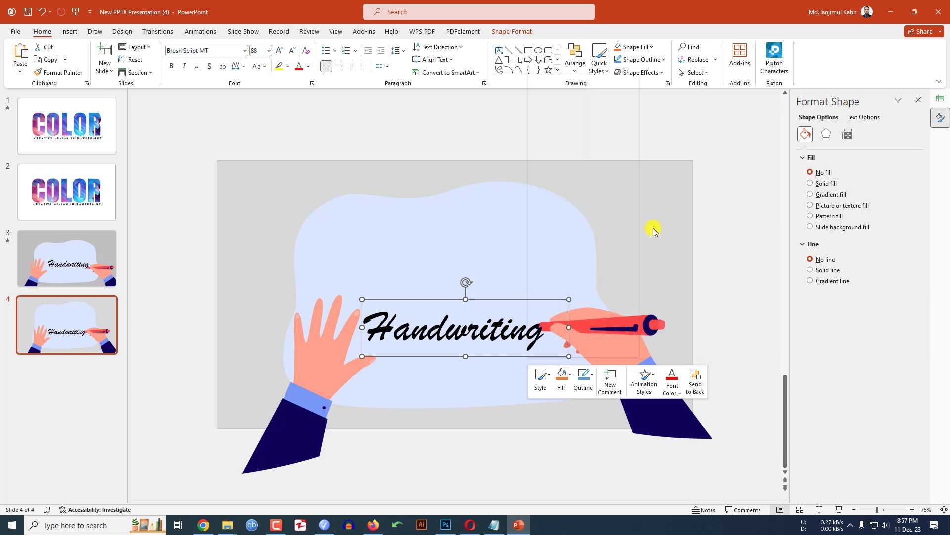
click(697, 291)
click(489, 350)
click(489, 350)
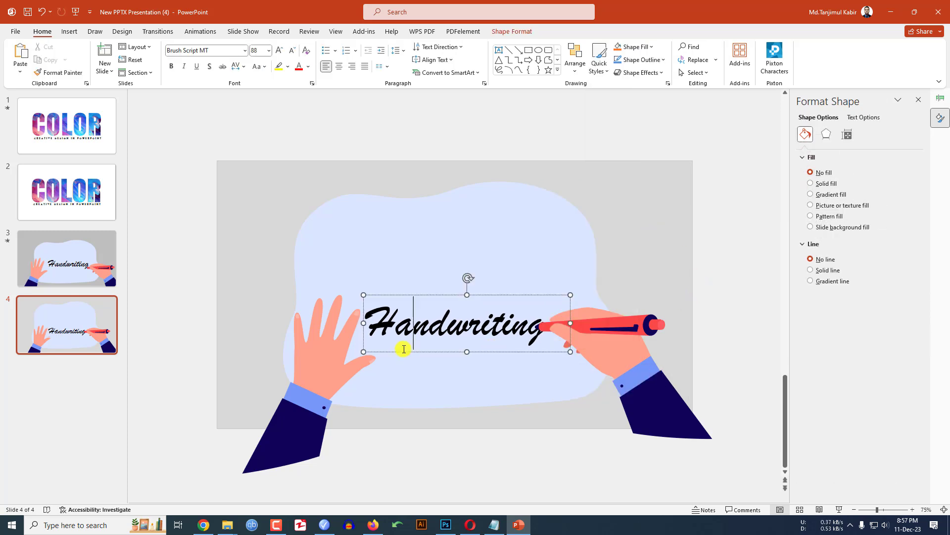
Add an Appear entrance animation to the Handwriting text.
click(207, 33)
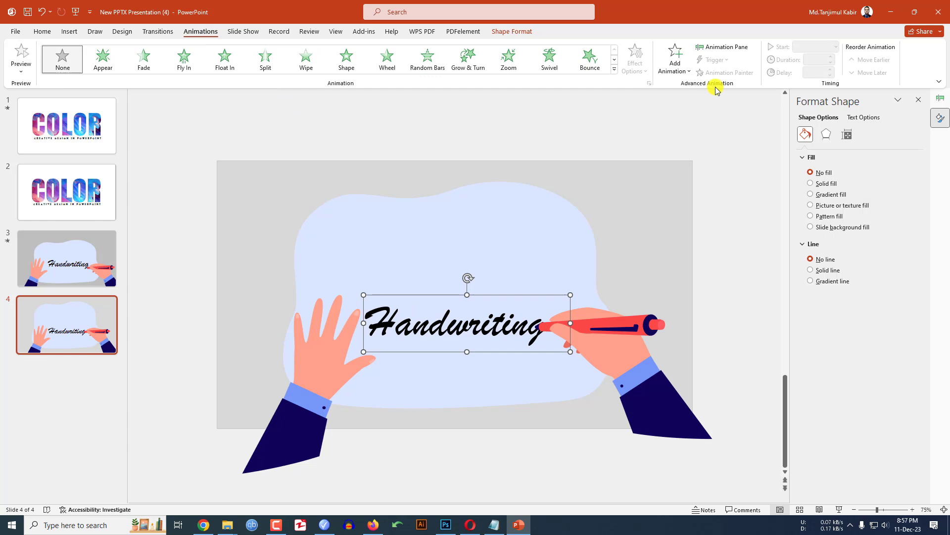
click(677, 68)
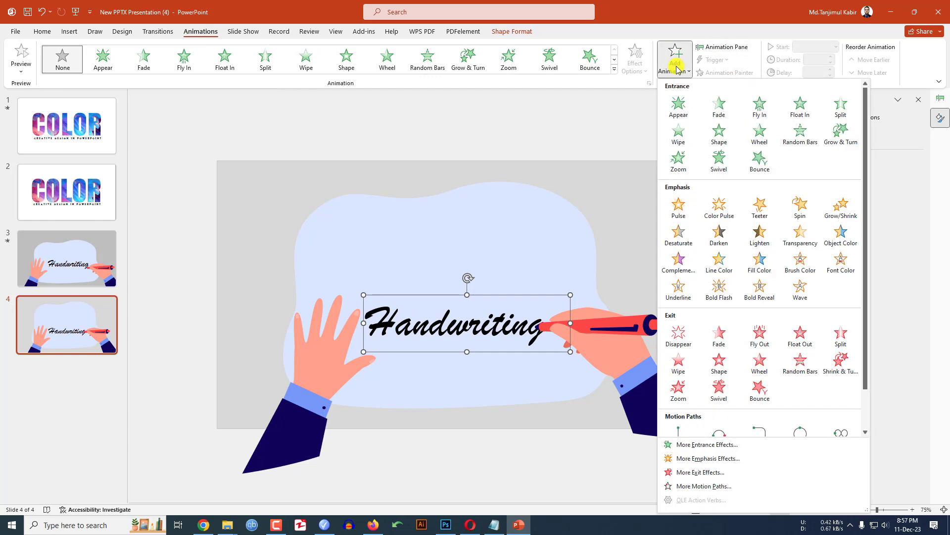
click(679, 105)
Set the Appear animation's Effect Options to animate text by letter.
click(726, 46)
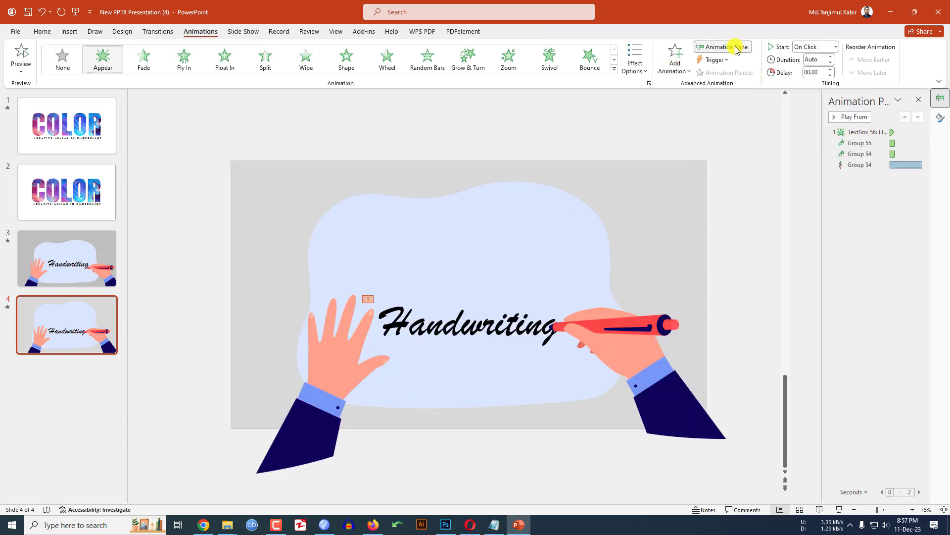
click(917, 132)
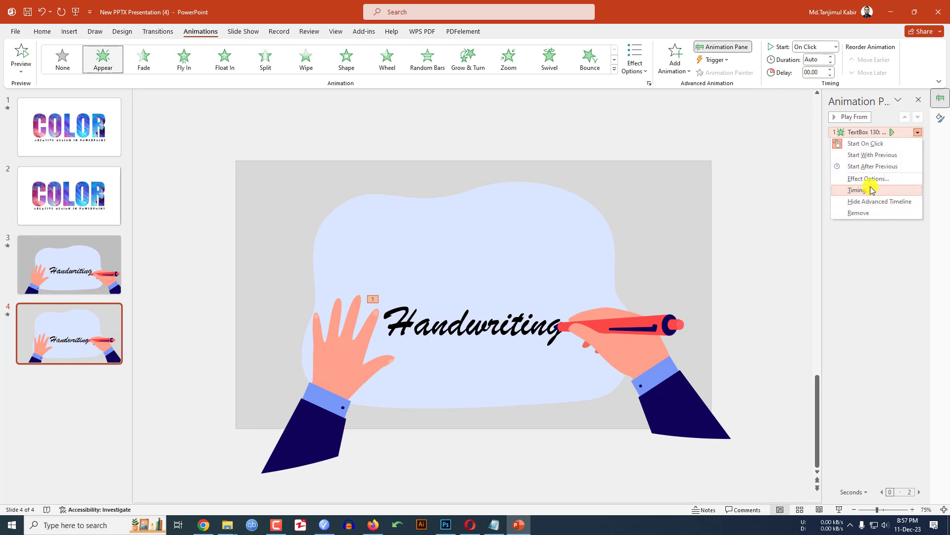
click(870, 179)
click(525, 249)
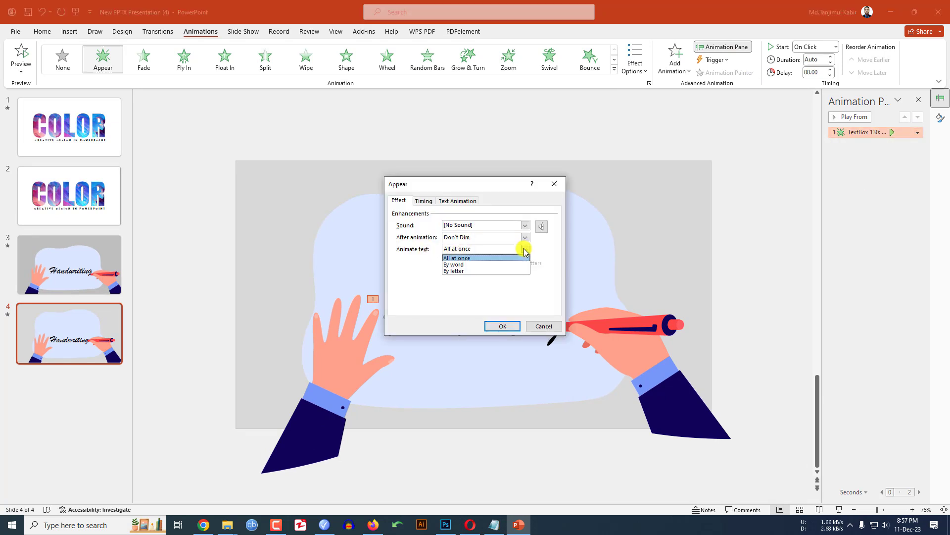
click(467, 271)
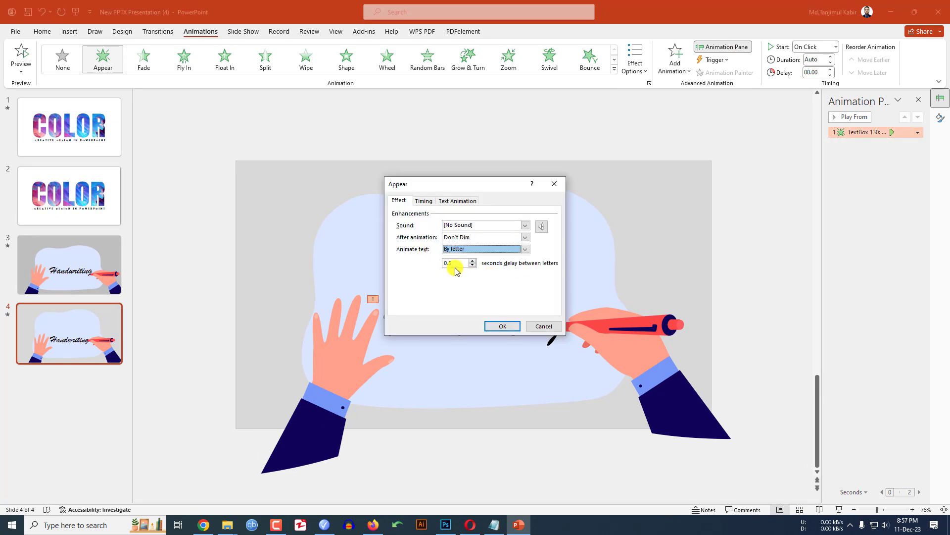
click(503, 326)
Give both hands a Fly In entrance starting With Previous.
click(339, 396)
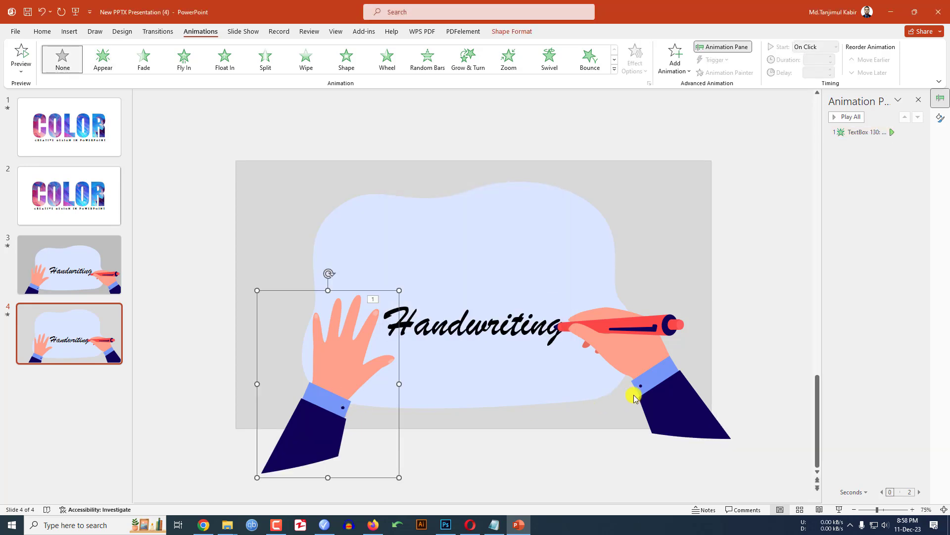
shift+click(666, 382)
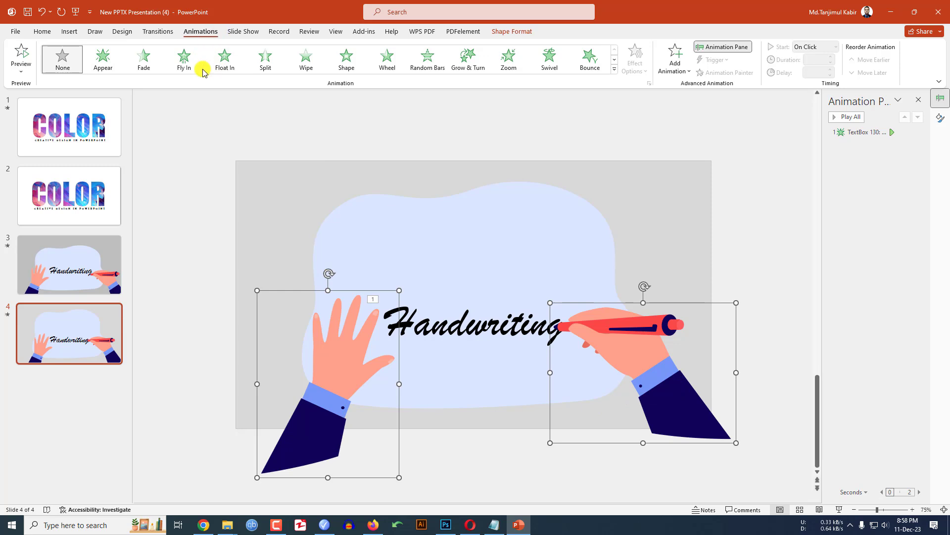
click(184, 59)
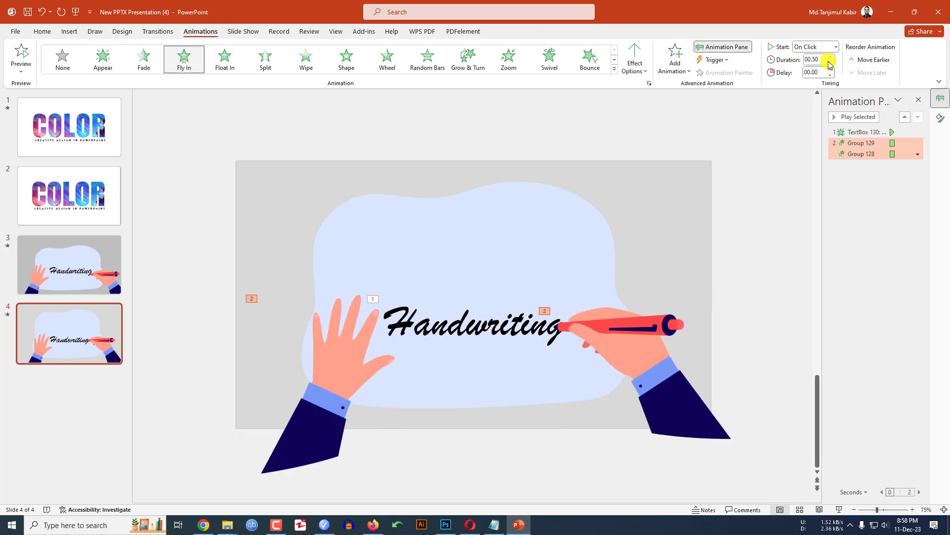
click(835, 47)
click(818, 67)
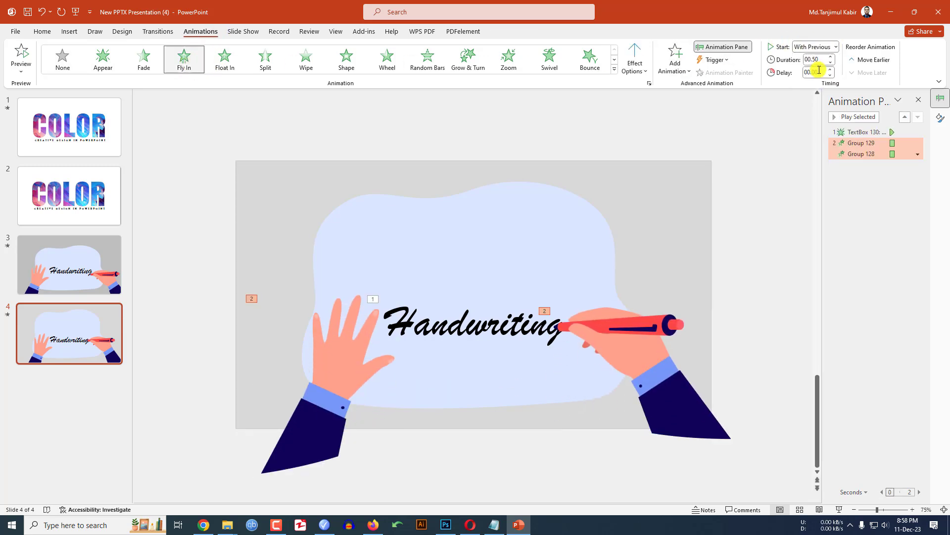
scroll(413, 243, up, 5)
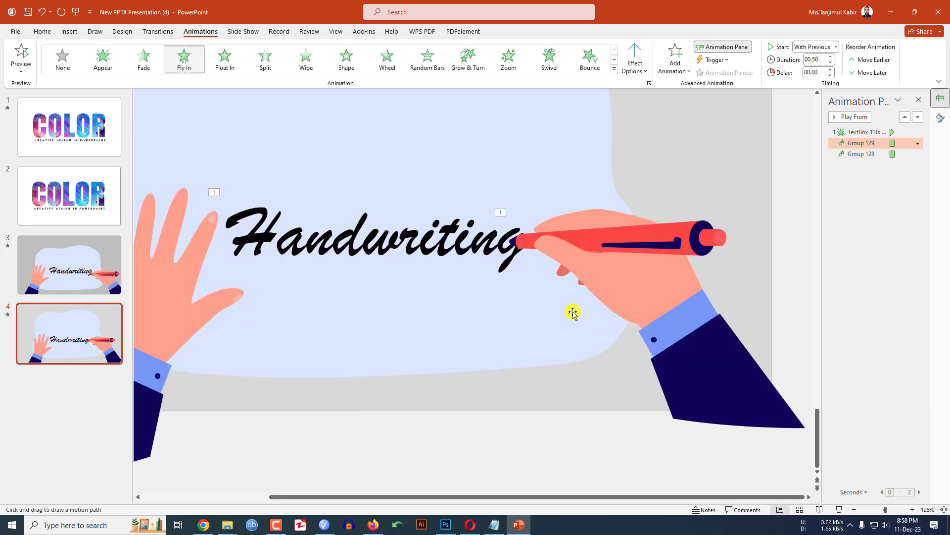
Draw a custom motion path for the pen hand tracing along the word Handwriting.
click(626, 279)
click(674, 67)
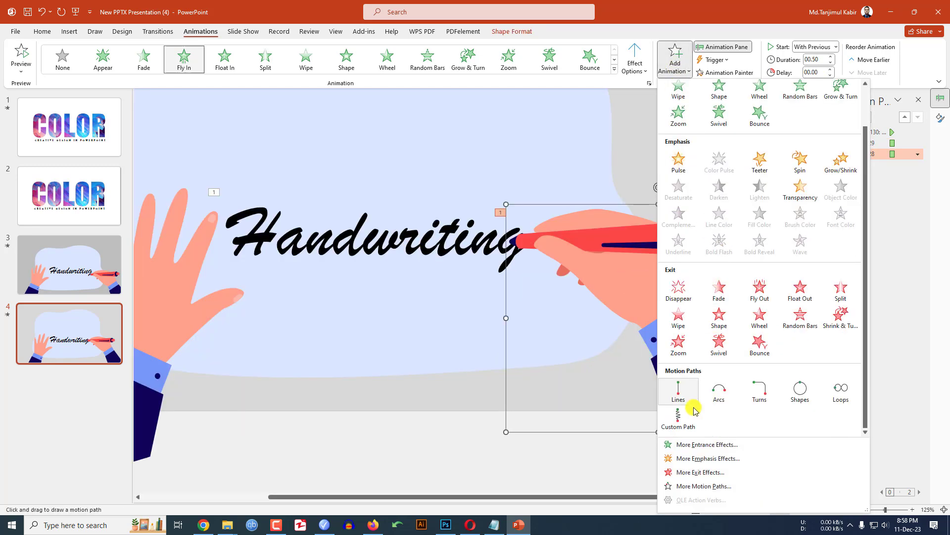
click(678, 414)
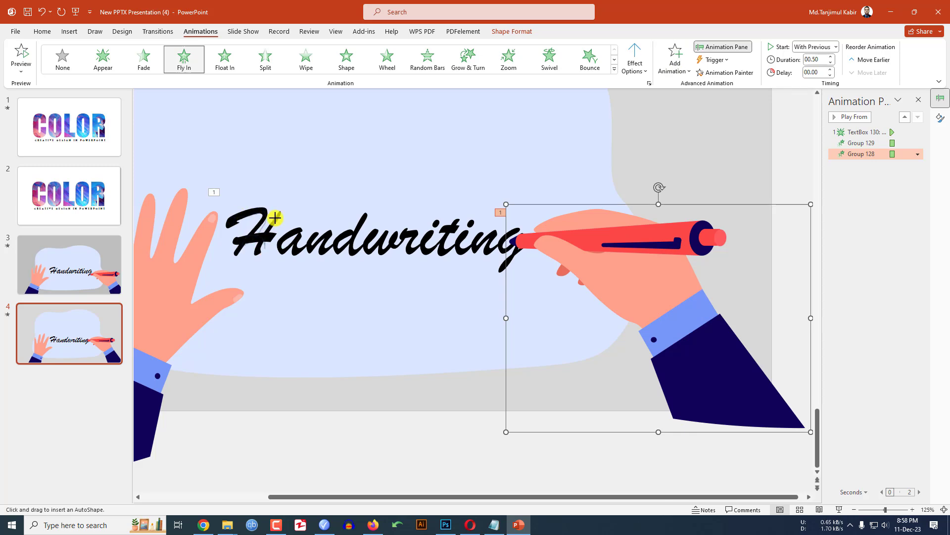
drag(275, 217, 291, 243)
mouse_move(373, 245)
mouse_down()
mouse_move(450, 241)
mouse_move(518, 278)
mouse_up()
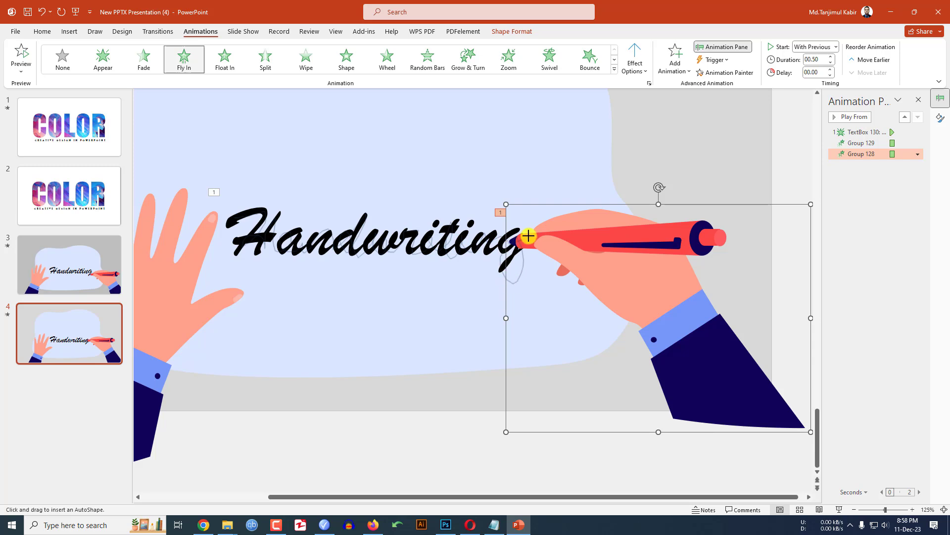
drag(527, 225, 529, 221)
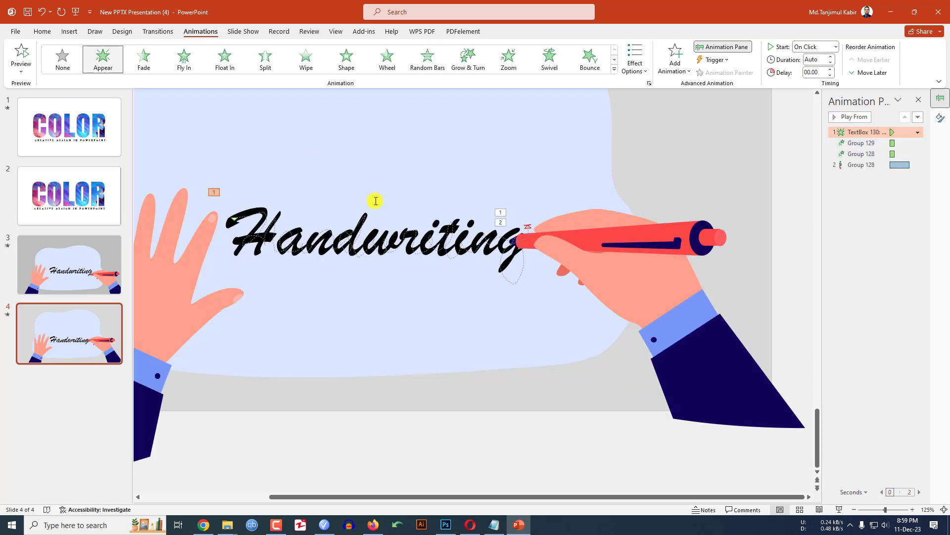
Confirm the text animation's by-letter Effect Options, then open Windows search.
click(918, 133)
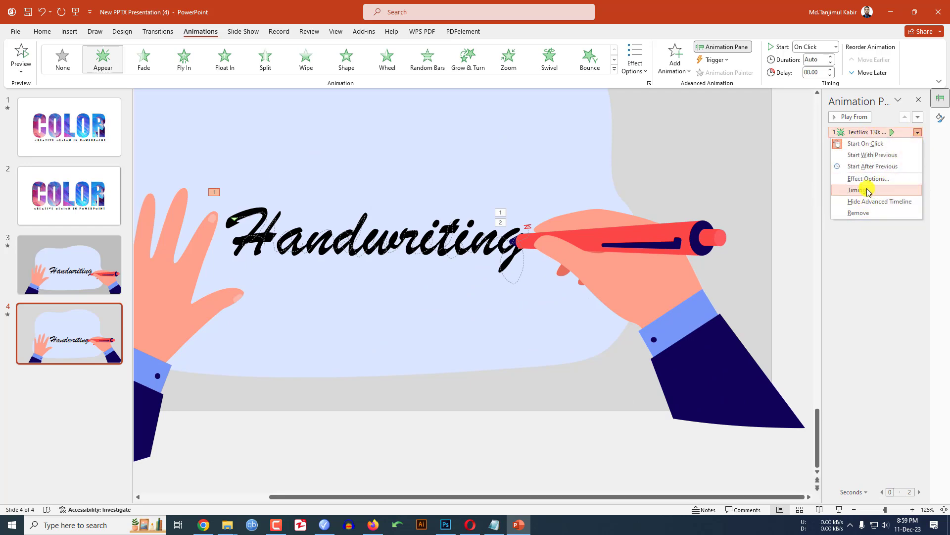
click(872, 182)
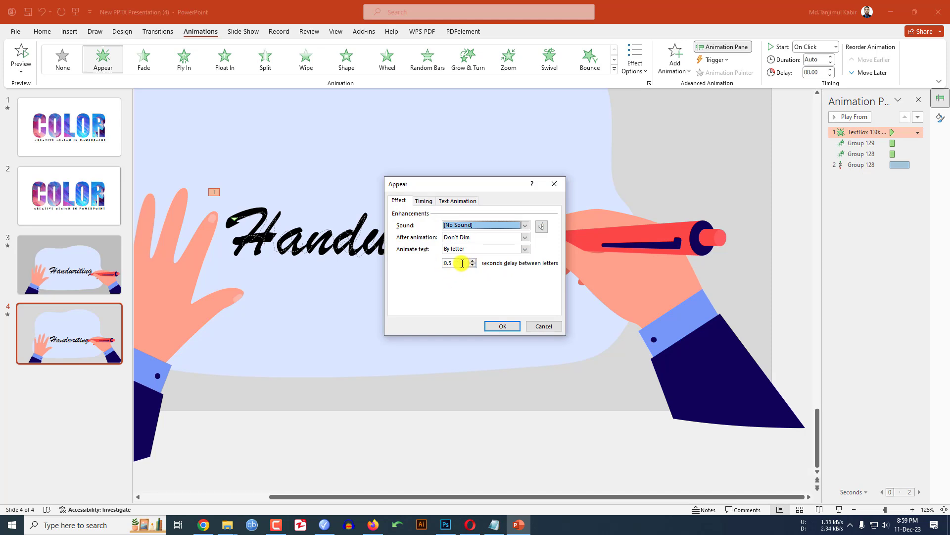
click(501, 326)
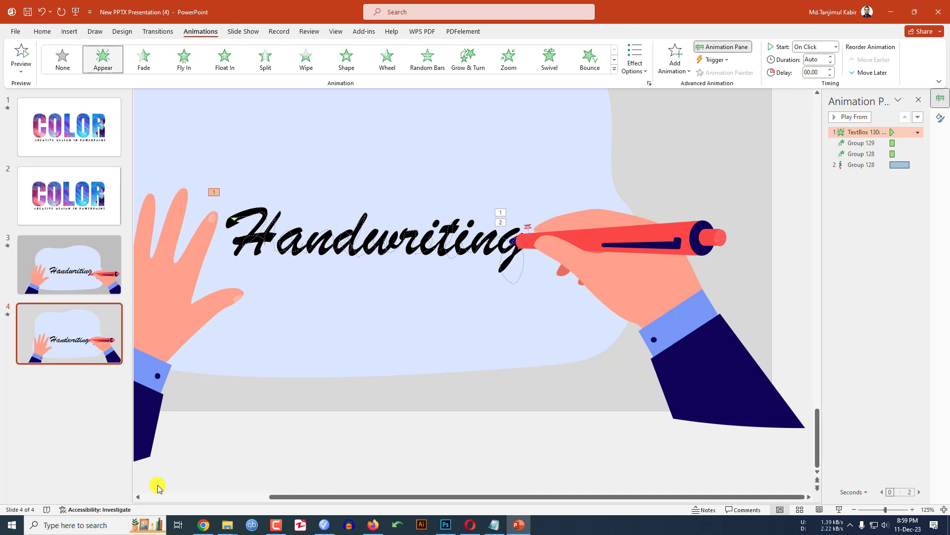
click(81, 525)
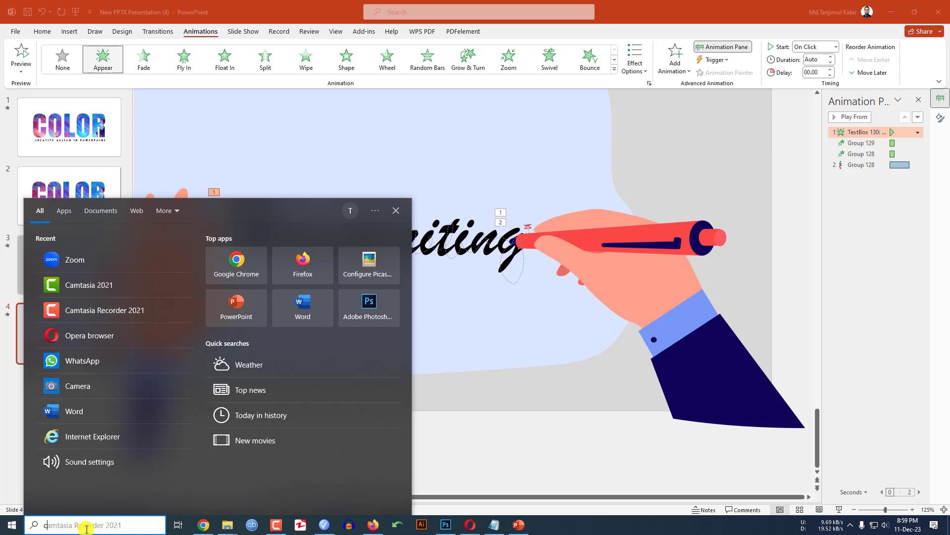
Multiply 0.5 by 11 letters in Calculator to get 5.5 seconds, then minimize it.
text(calc)
key(Return)
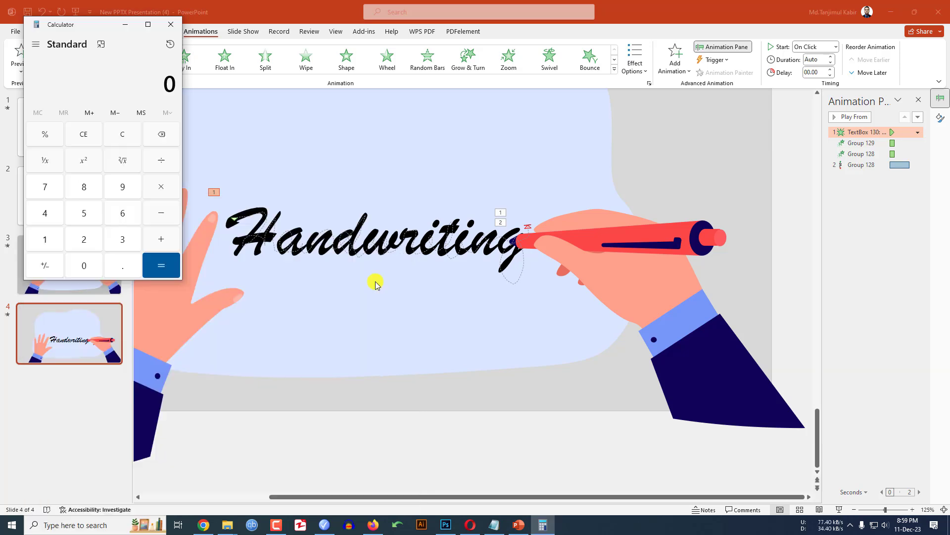
click(114, 266)
click(81, 212)
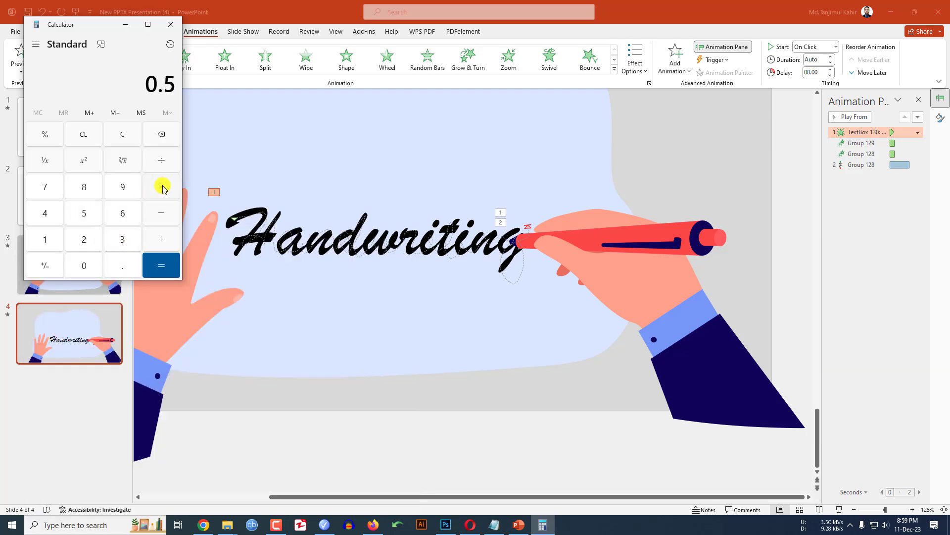
double_click(46, 238)
click(164, 263)
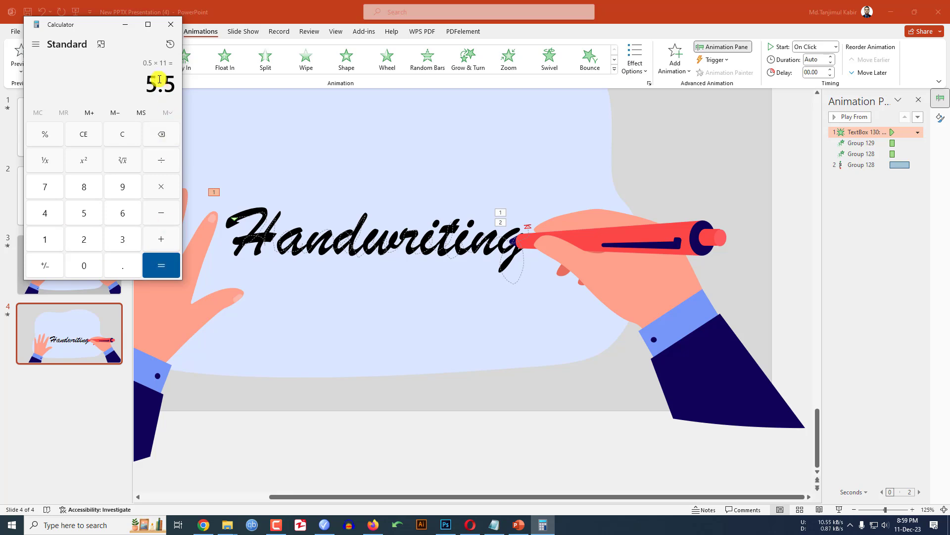
click(125, 24)
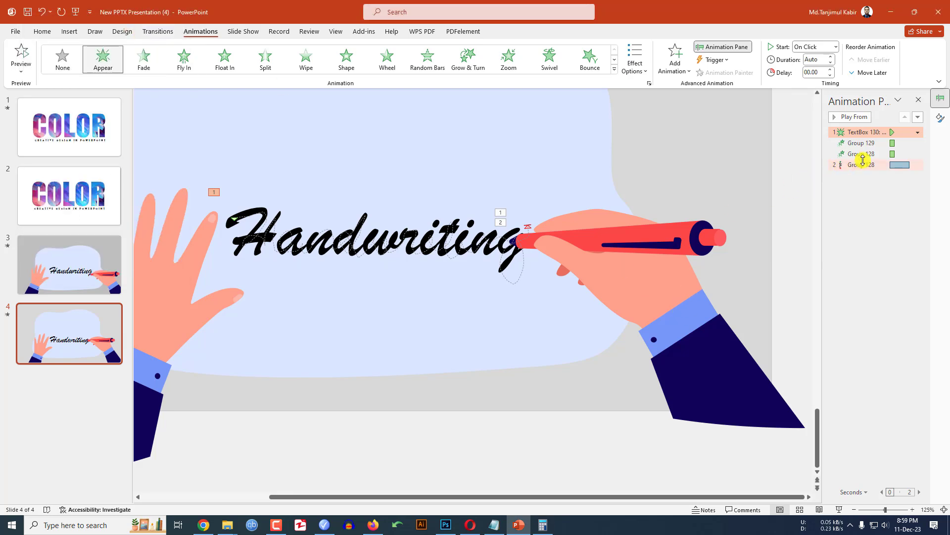
Give Group 128's motion path a 5.50 s duration, 0 s smooth start/end, and With Previous start.
click(863, 164)
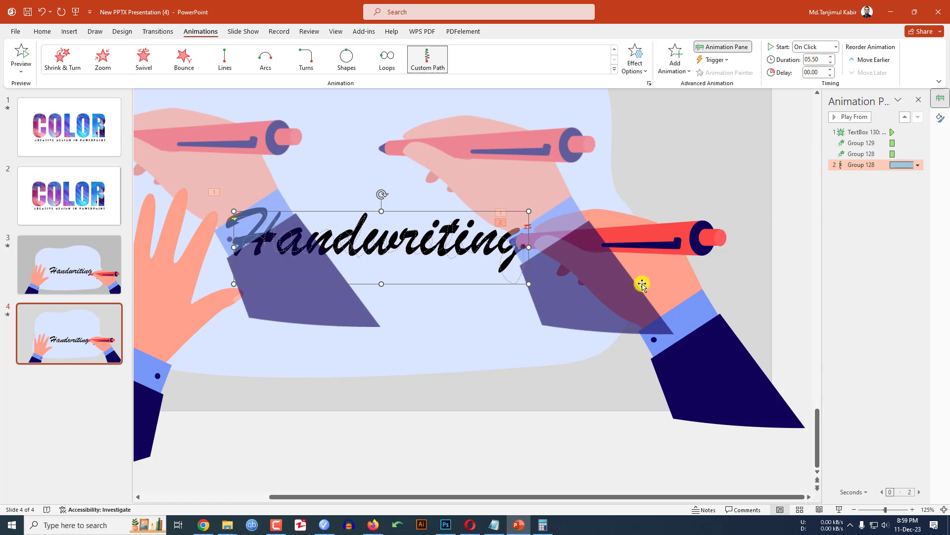
right_click(890, 164)
click(877, 209)
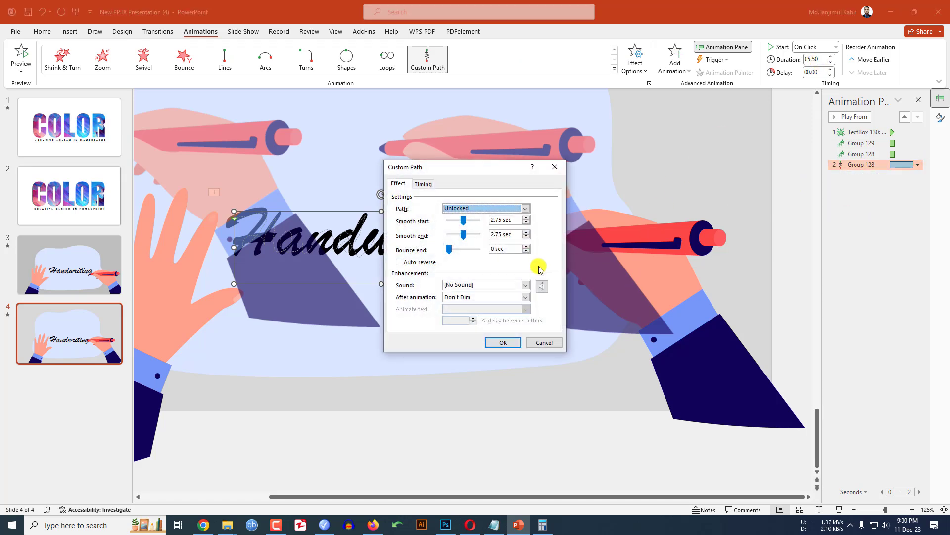
drag(463, 234, 448, 231)
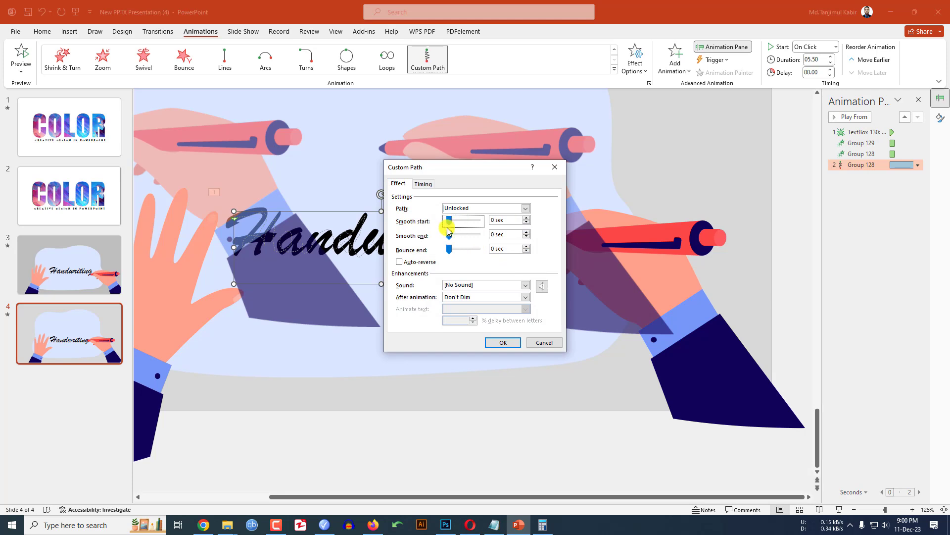
click(502, 342)
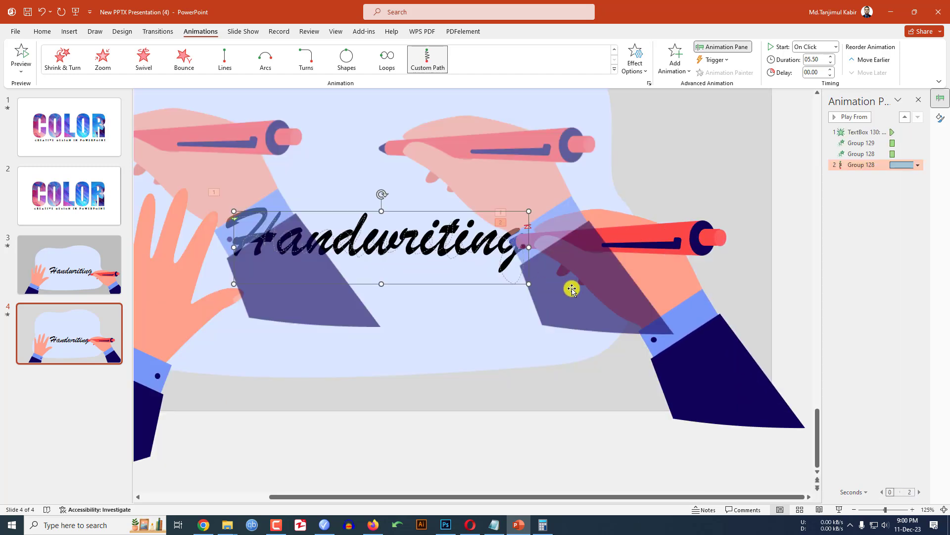
click(836, 46)
click(813, 71)
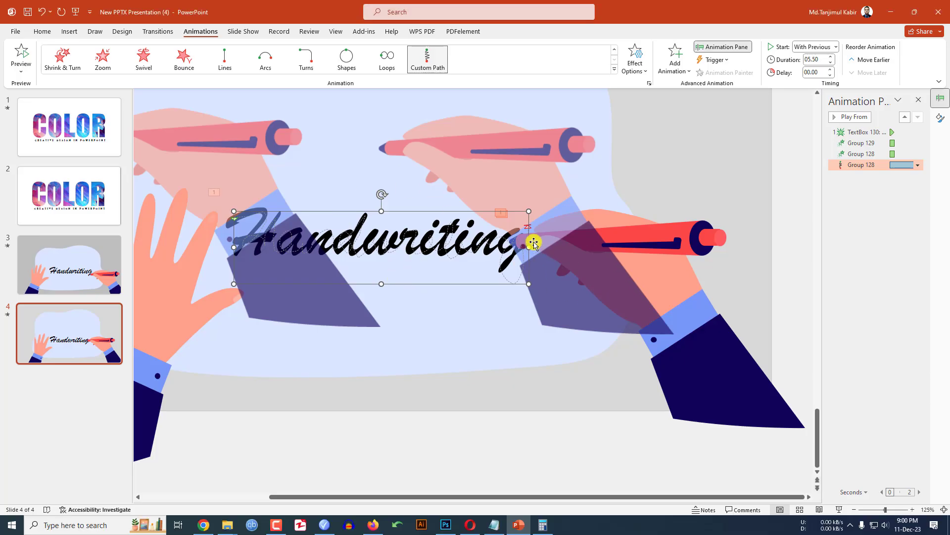
scroll(535, 240, down, 5)
click(527, 403)
click(536, 312)
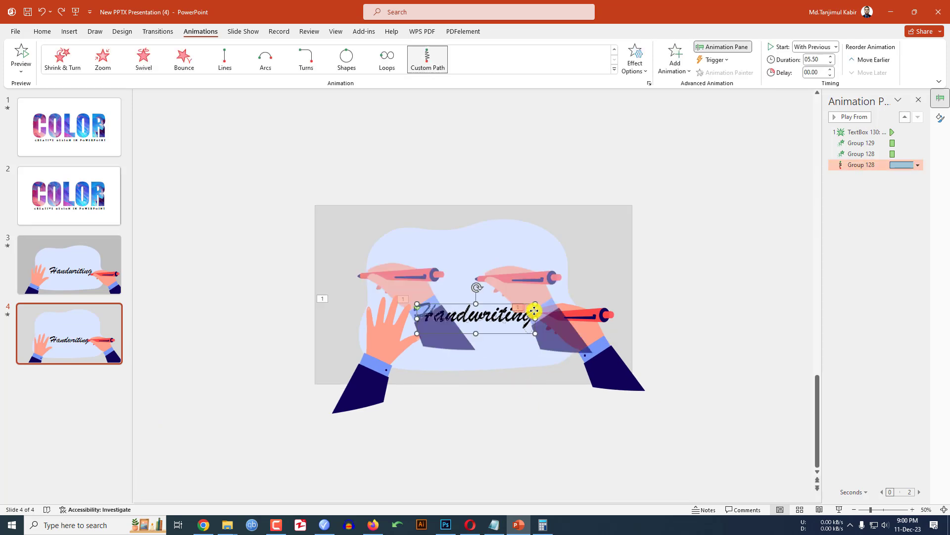